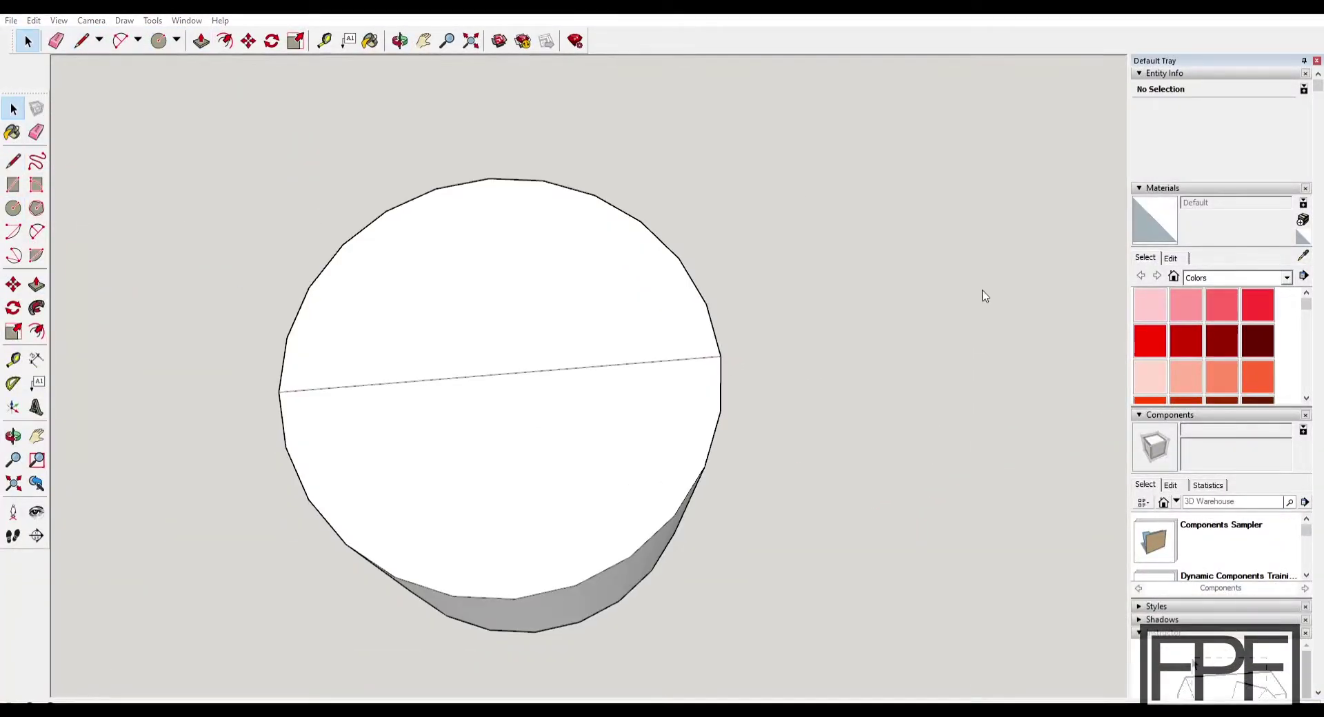
# Step: Start drawing the slot outline with the Line tool on the cylinder's top face
pyautogui.press('l')
pyautogui.click(382, 384)
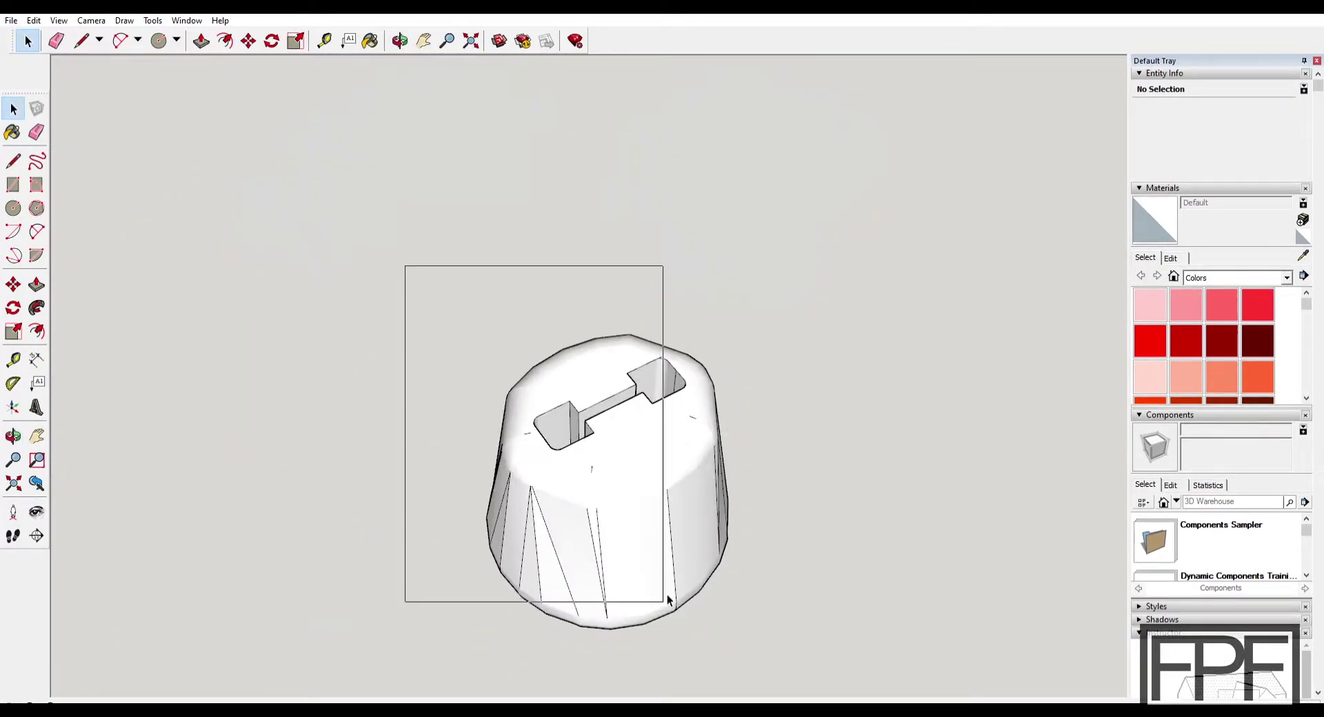
# Step: Select the whole foot model and orbit to look down on its top
pyautogui.moveTo(665, 601); pyautogui.dragTo(665, 601)
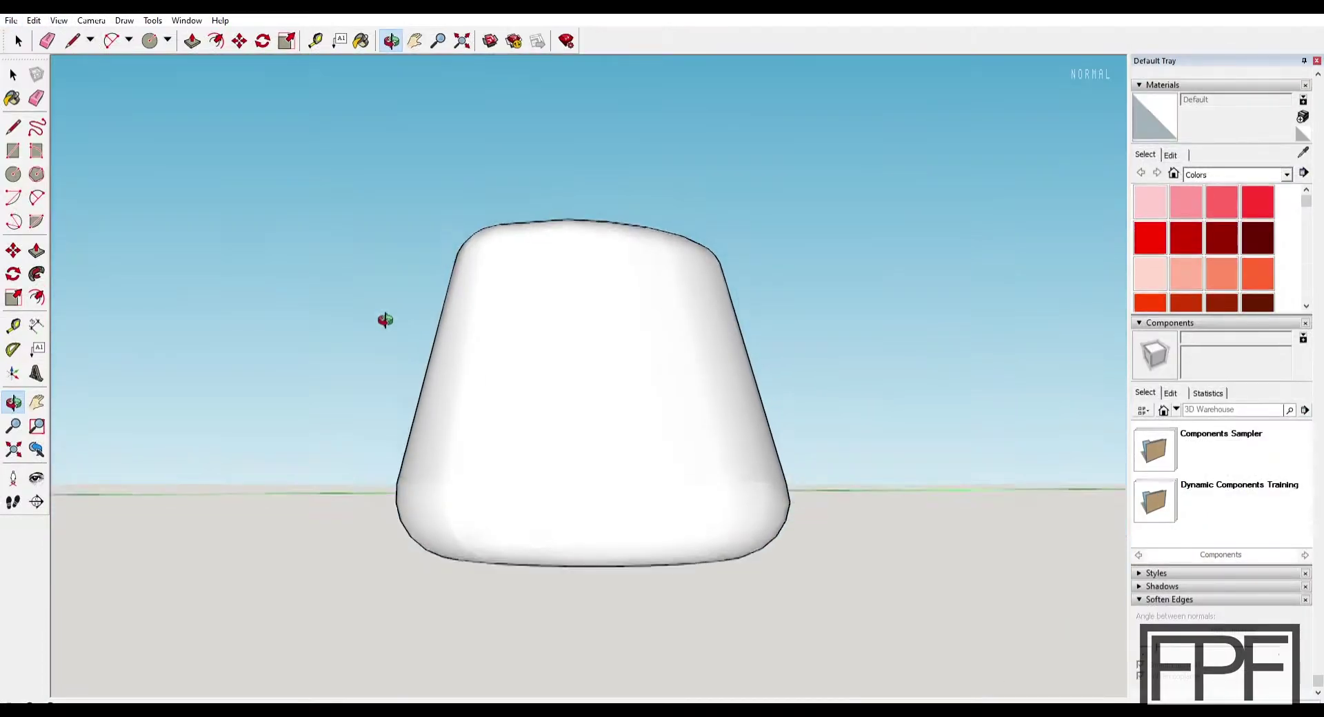
pyautogui.moveTo(385, 320)
pyautogui.mouseDown()
pyautogui.moveTo(474, 420)
pyautogui.moveTo(565, 567)
pyautogui.moveTo(684, 553)
pyautogui.moveTo(834, 605)
pyautogui.moveTo(1073, 653)
pyautogui.moveTo(997, 635)
pyautogui.moveTo(922, 536)
pyautogui.moveTo(821, 342)
pyautogui.moveTo(795, 384)
pyautogui.moveTo(713, 371)
pyautogui.mouseUp()
pyautogui.press('space')
pyautogui.moveTo(755, 440); pyautogui.dragTo(715, 284)
pyautogui.press('space')
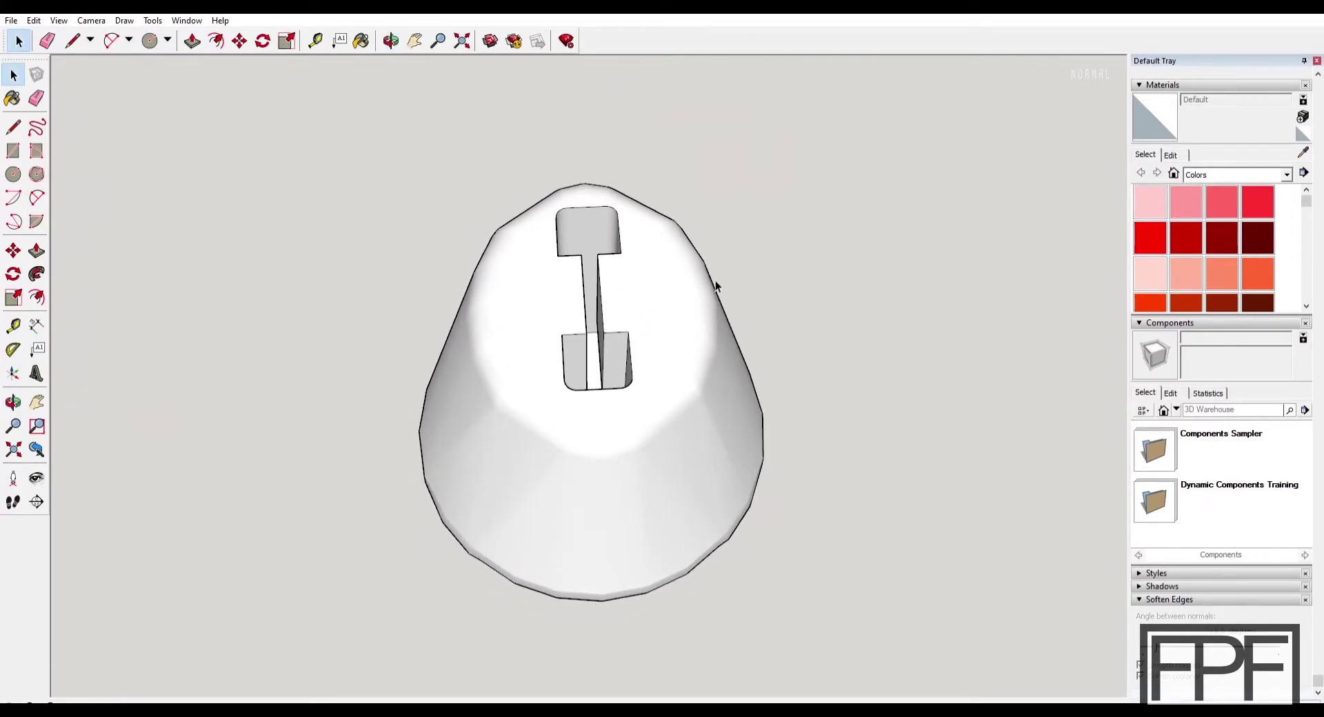
pyautogui.moveTo(627, 221); pyautogui.dragTo(469, 496, button='middle')
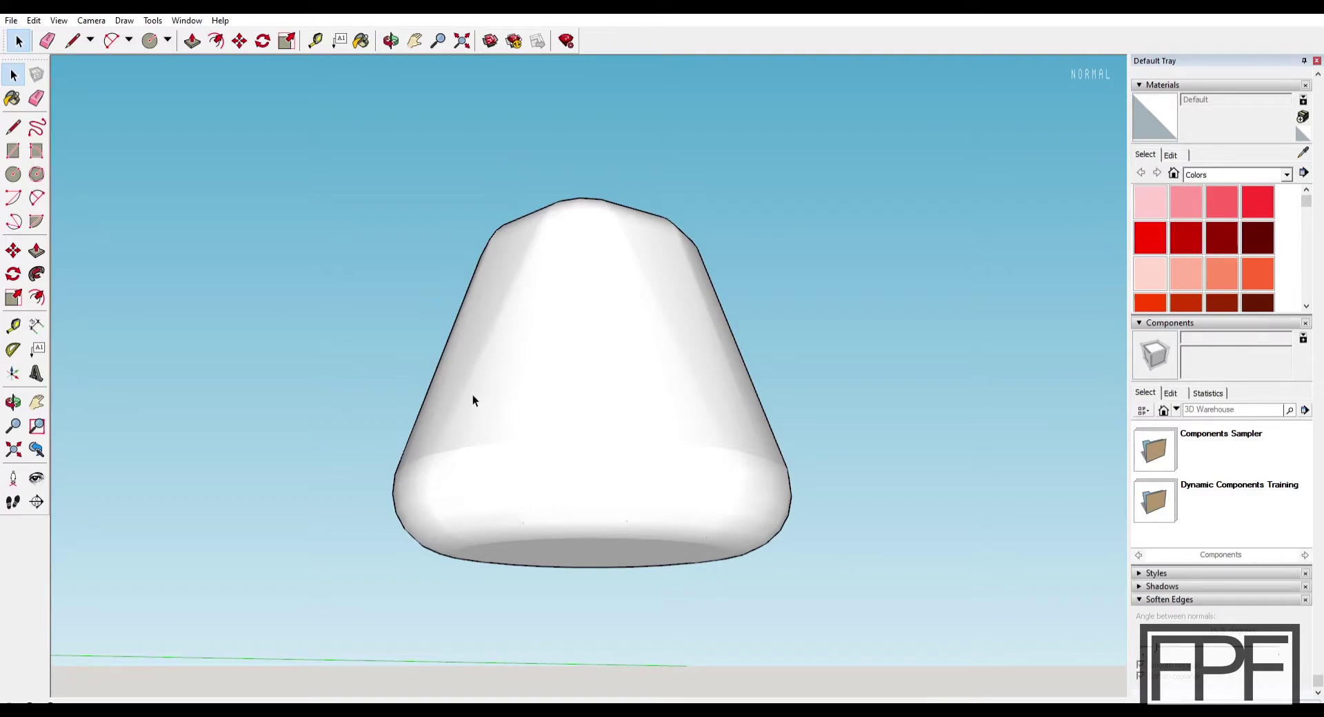
pyautogui.moveTo(534, 427); pyautogui.dragTo(443, 421, button='middle')
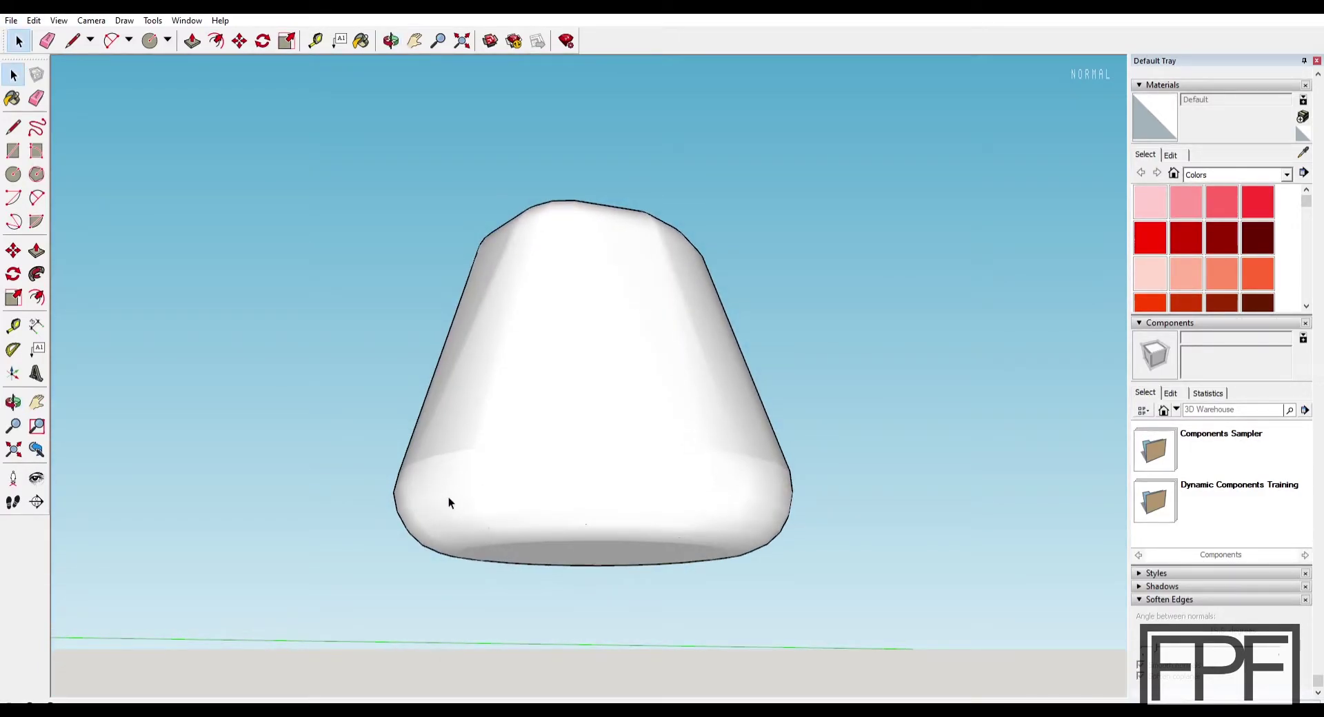
pyautogui.moveTo(449, 499)
pyautogui.mouseDown(button='middle')
pyautogui.moveTo(463, 461)
pyautogui.moveTo(464, 507)
pyautogui.mouseUp(button='middle')
pyautogui.moveTo(440, 432); pyautogui.dragTo(496, 346, button='middle')
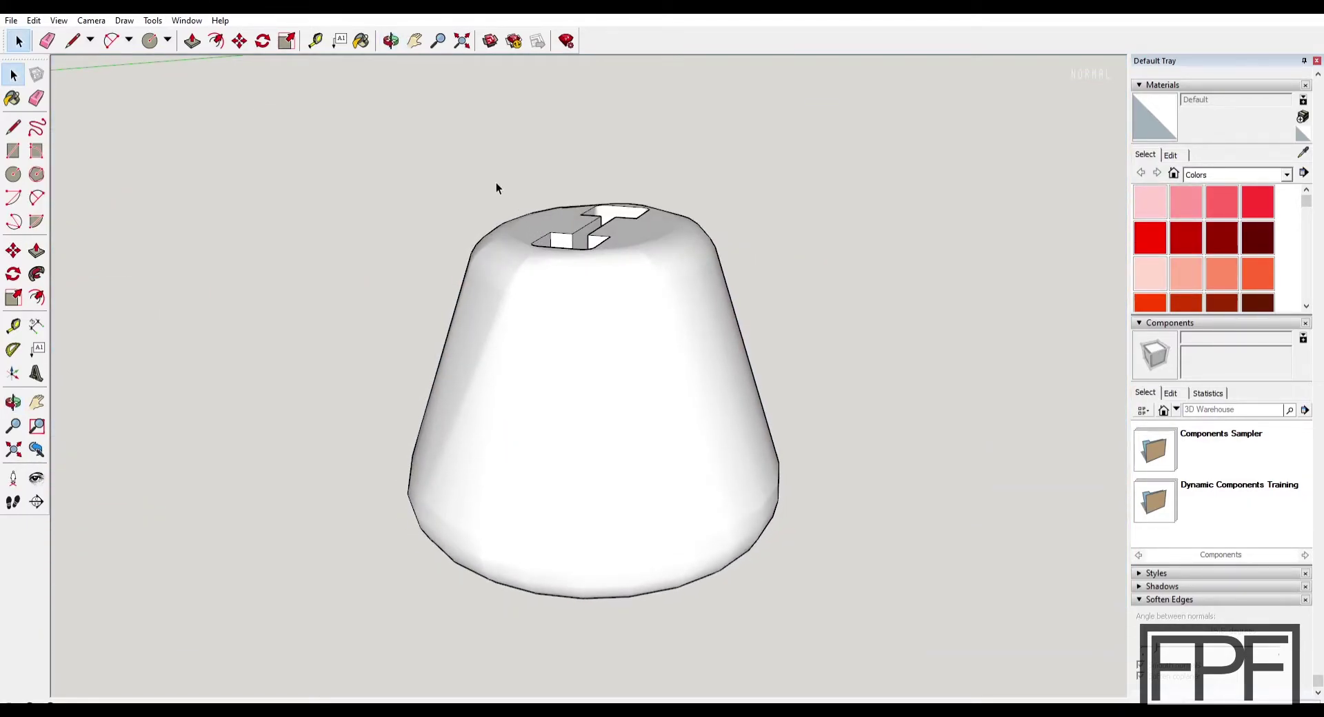
pyautogui.moveTo(497, 187); pyautogui.dragTo(580, 420, button='middle')
pyautogui.moveTo(555, 304); pyautogui.dragTo(635, 437, button='middle')
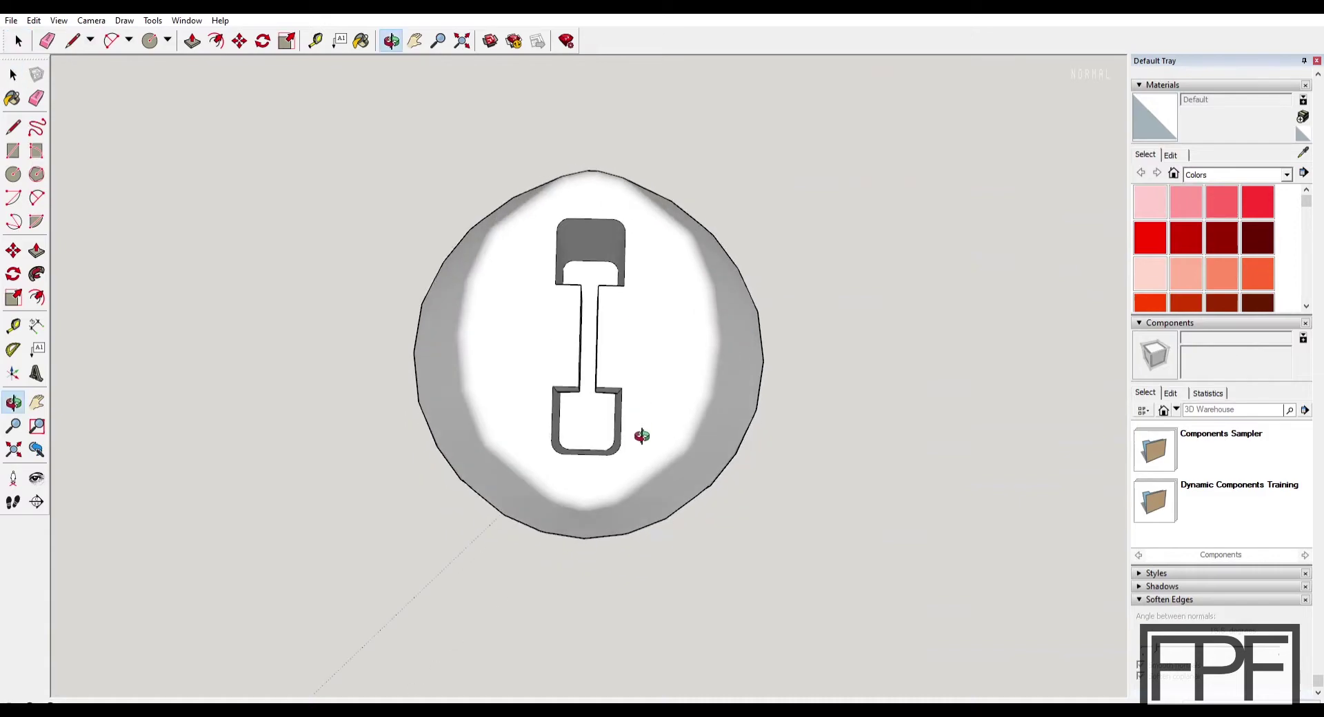
pyautogui.scroll(-3, 656, 346)
pyautogui.moveTo(656, 337); pyautogui.dragTo(495, 285, button='middle')
pyautogui.scroll(1, 656, 367)
pyautogui.press('F2')
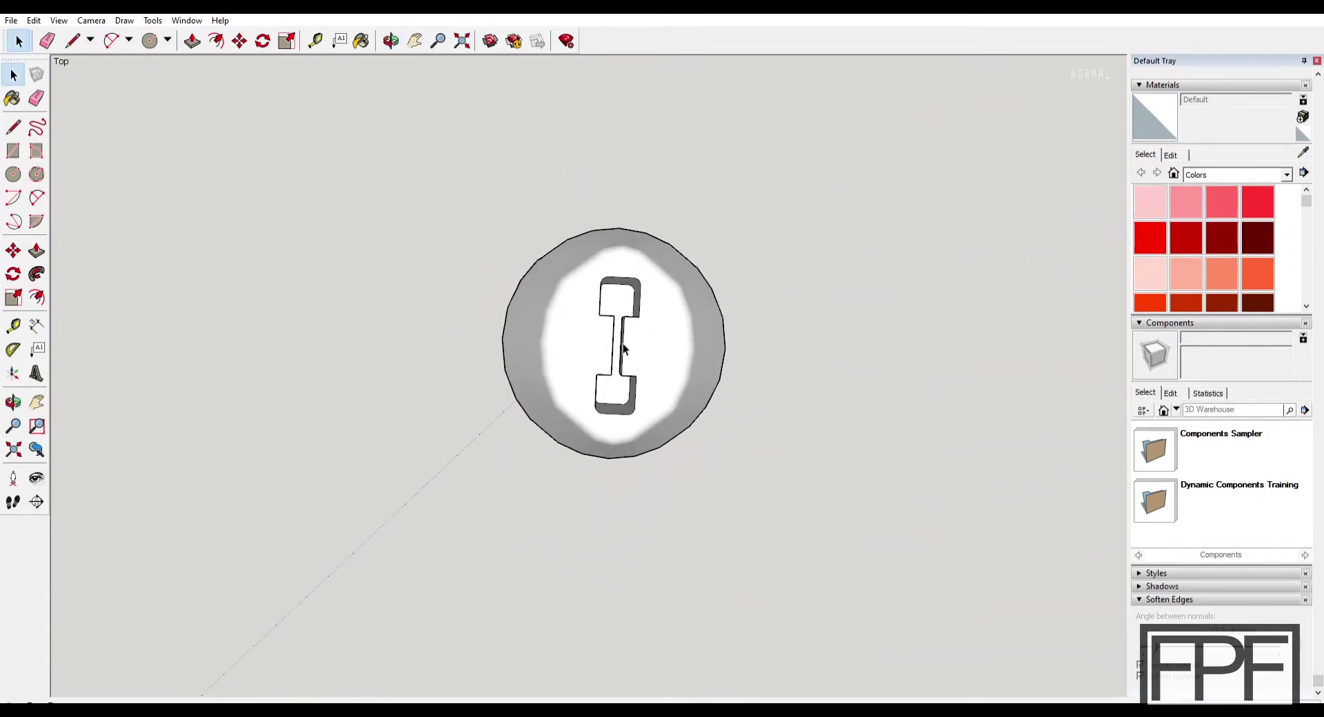
pyautogui.moveTo(623, 349)
pyautogui.mouseDown(button='middle')
pyautogui.moveTo(635, 355)
pyautogui.moveTo(334, 266)
pyautogui.moveTo(449, 304)
pyautogui.moveTo(1087, 366)
pyautogui.moveTo(609, 340)
pyautogui.moveTo(562, 133)
pyautogui.mouseUp(button='middle')
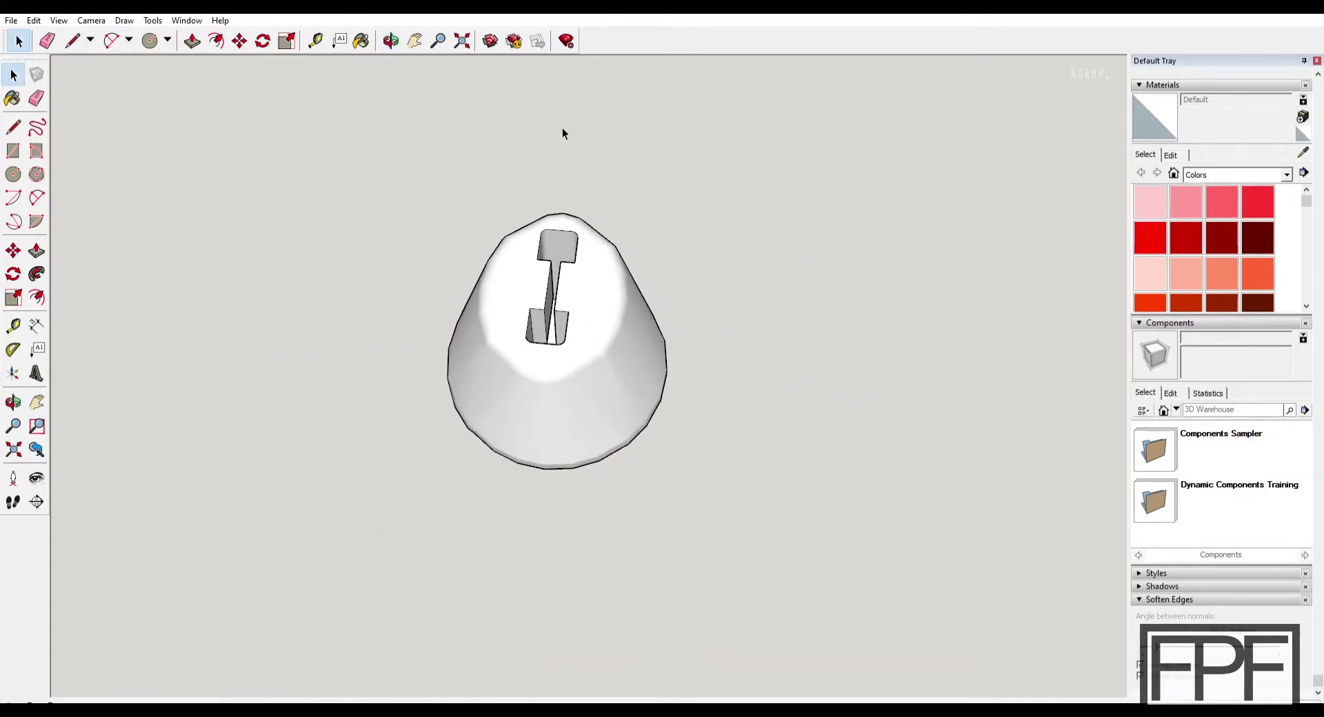
pyautogui.scroll(3, 580, 327)
pyautogui.moveTo(578, 314); pyautogui.dragTo(634, 350, button='middle')
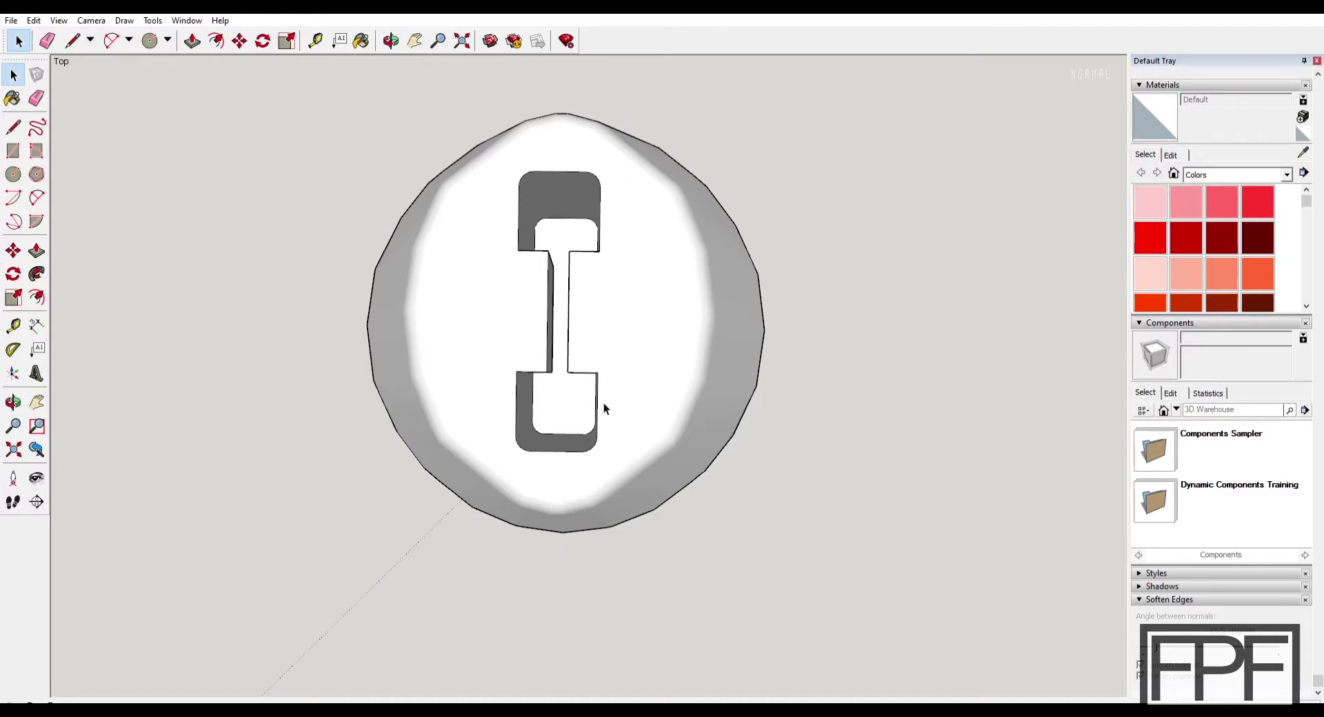
pyautogui.moveTo(602, 403); pyautogui.dragTo(656, 367, button='middle')
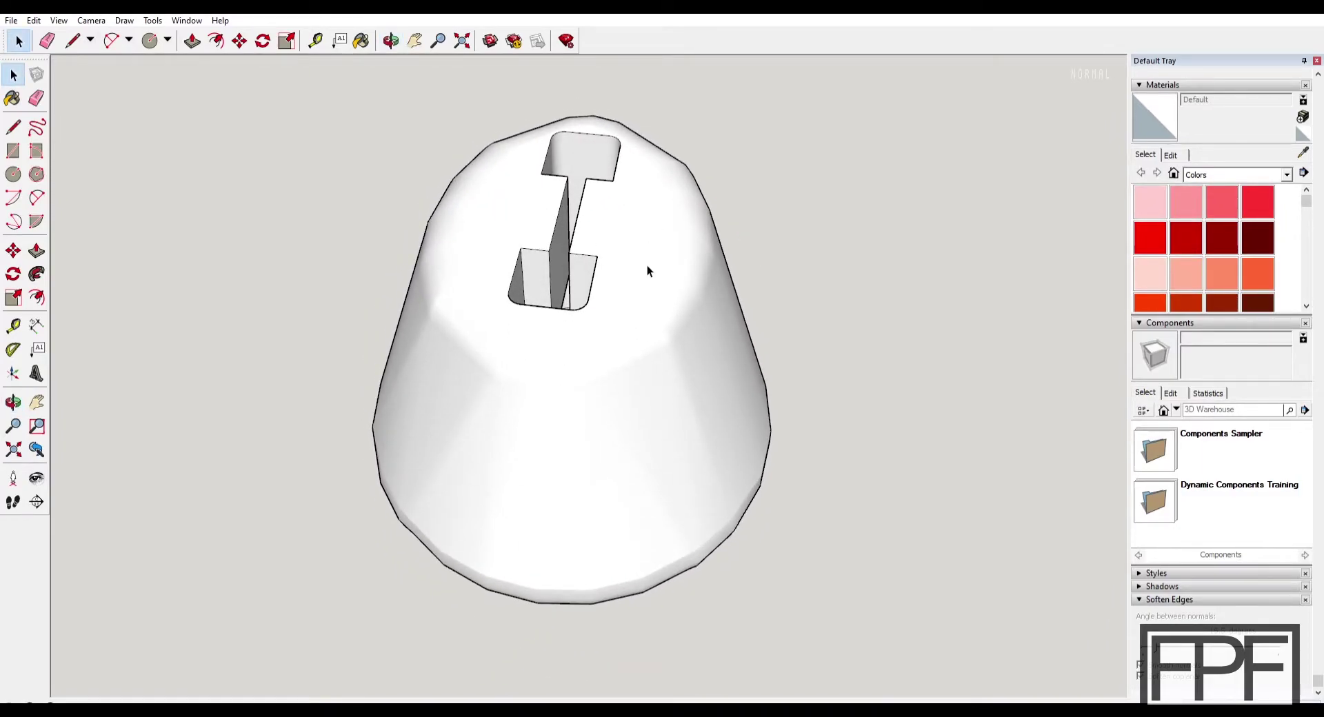
pyautogui.moveTo(647, 265)
pyautogui.mouseDown(button='middle')
pyautogui.moveTo(724, 384)
pyautogui.moveTo(676, 332)
pyautogui.moveTo(677, 416)
pyautogui.moveTo(629, 427)
pyautogui.mouseUp(button='middle')
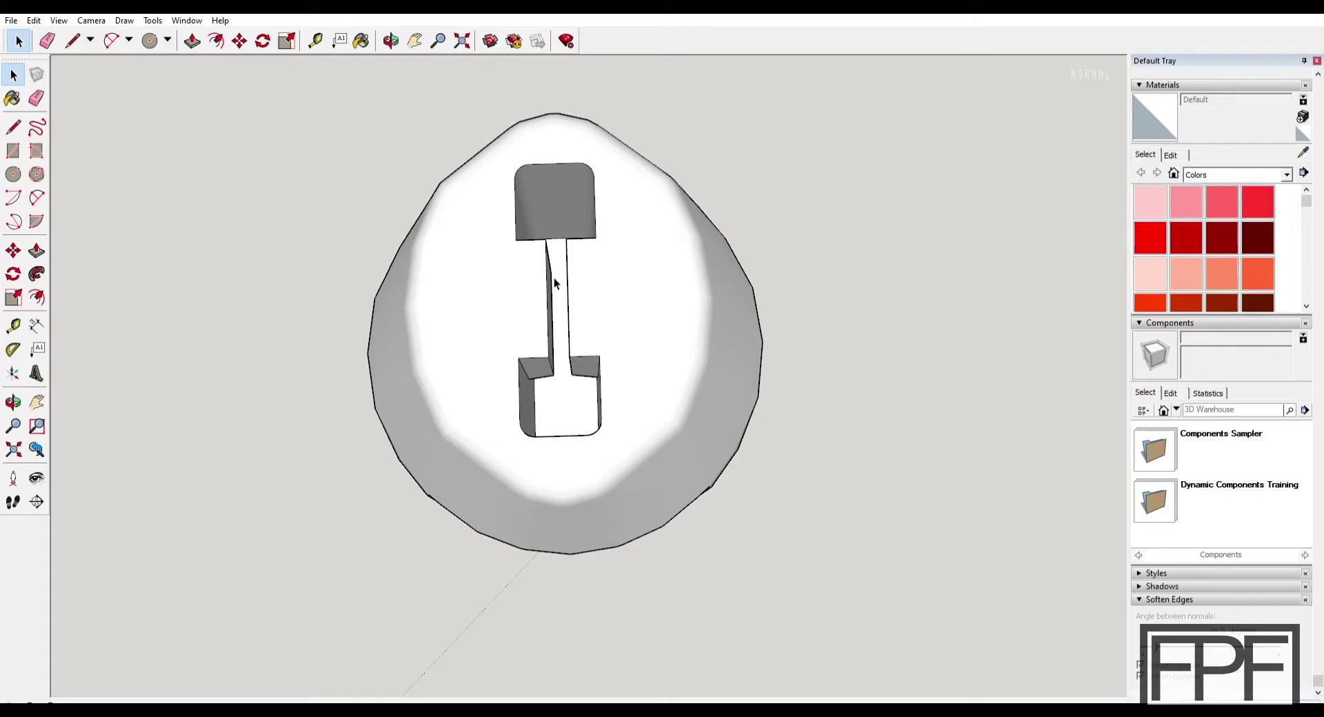
pyautogui.moveTo(596, 363); pyautogui.dragTo(585, 276, button='middle')
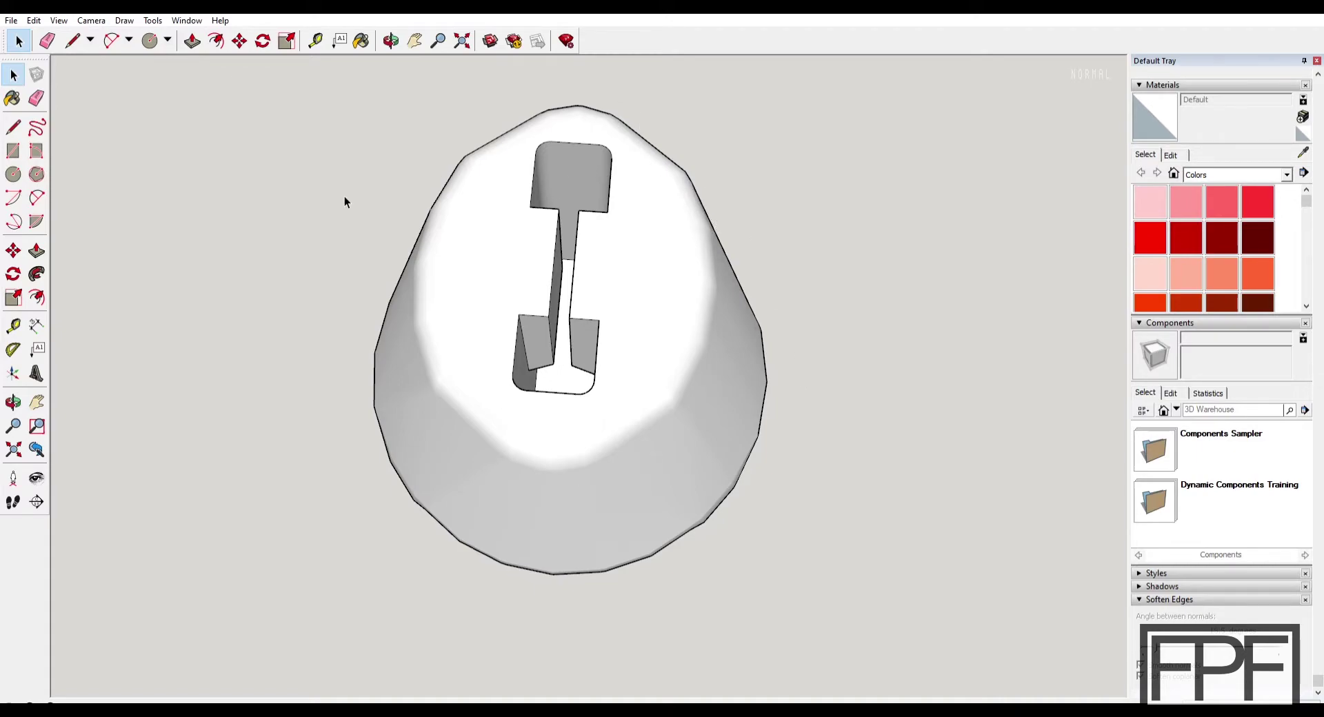
pyautogui.moveTo(562, 341); pyautogui.dragTo(662, 334, button='middle')
# Step: From Top view, orbit and zoom around the foot to study the slot's walls, ending head-on at the slotted top
pyautogui.press('F2')
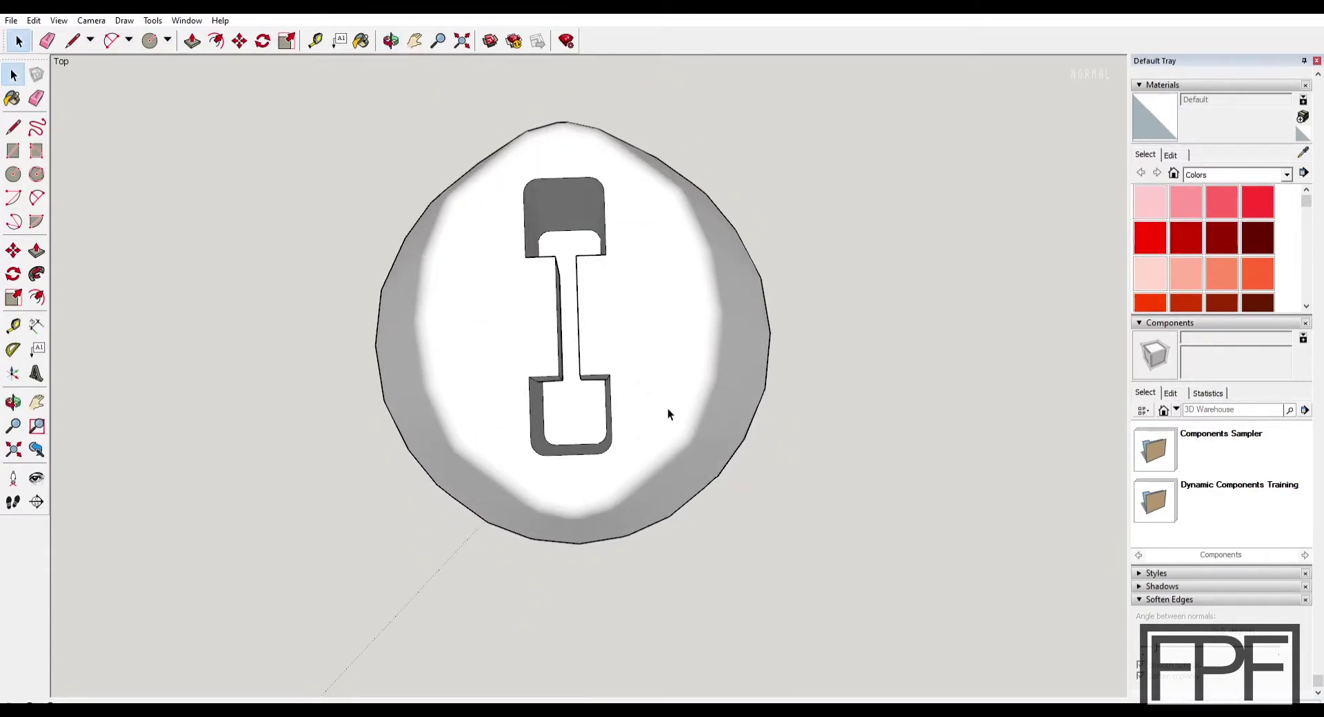
pyautogui.moveTo(680, 448); pyautogui.dragTo(615, 303, button='middle')
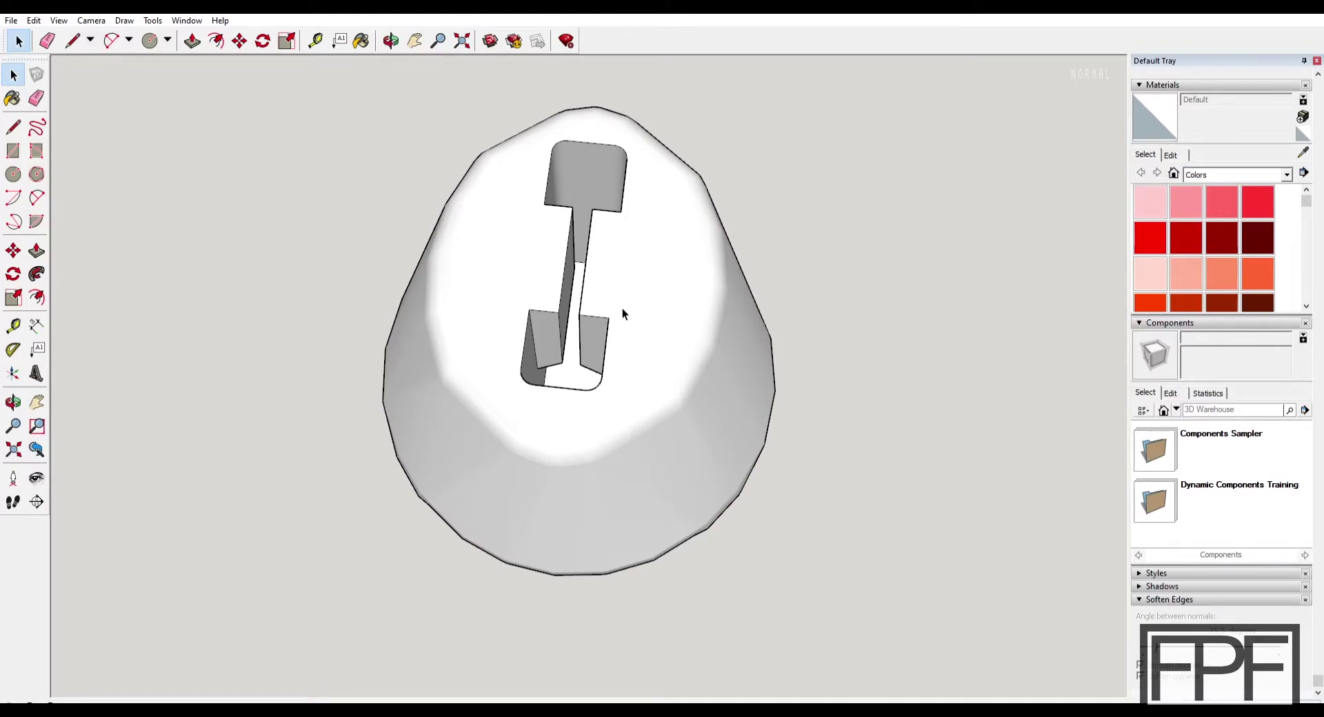
pyautogui.moveTo(622, 314); pyautogui.dragTo(800, 414, button='middle')
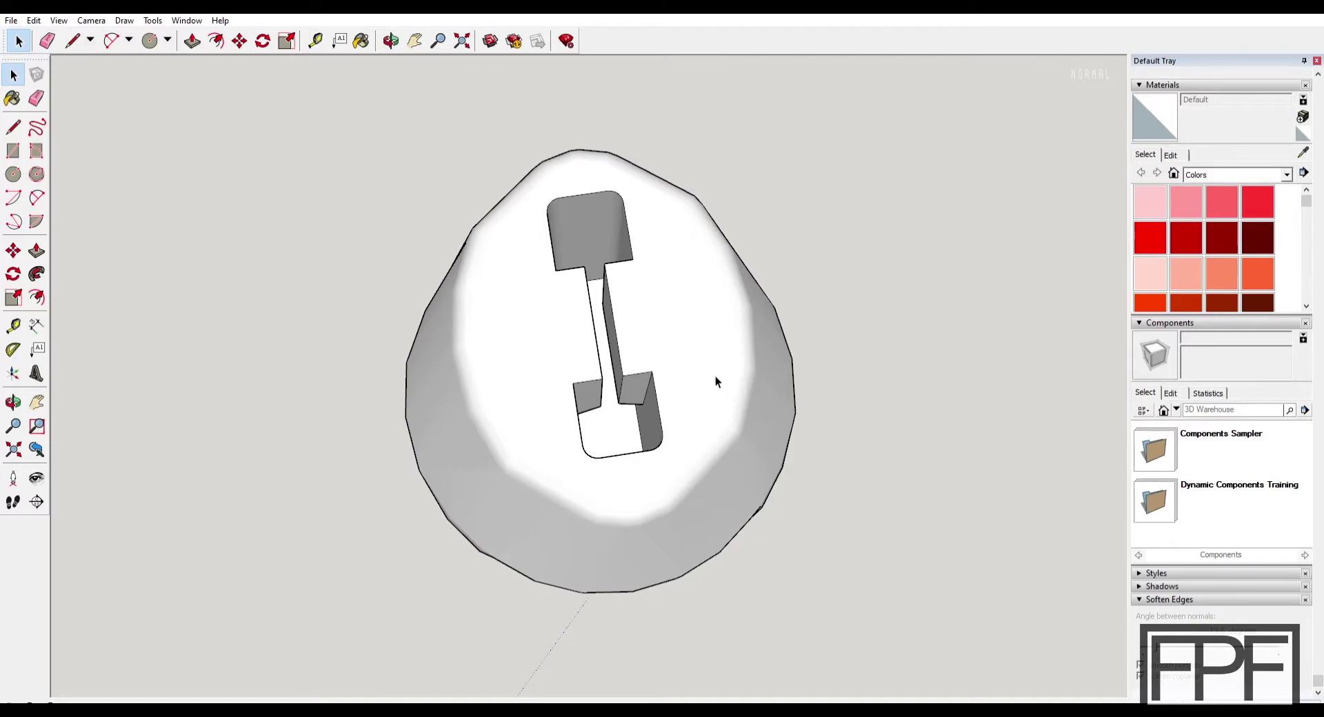
pyautogui.moveTo(715, 376); pyautogui.dragTo(607, 363, button='middle')
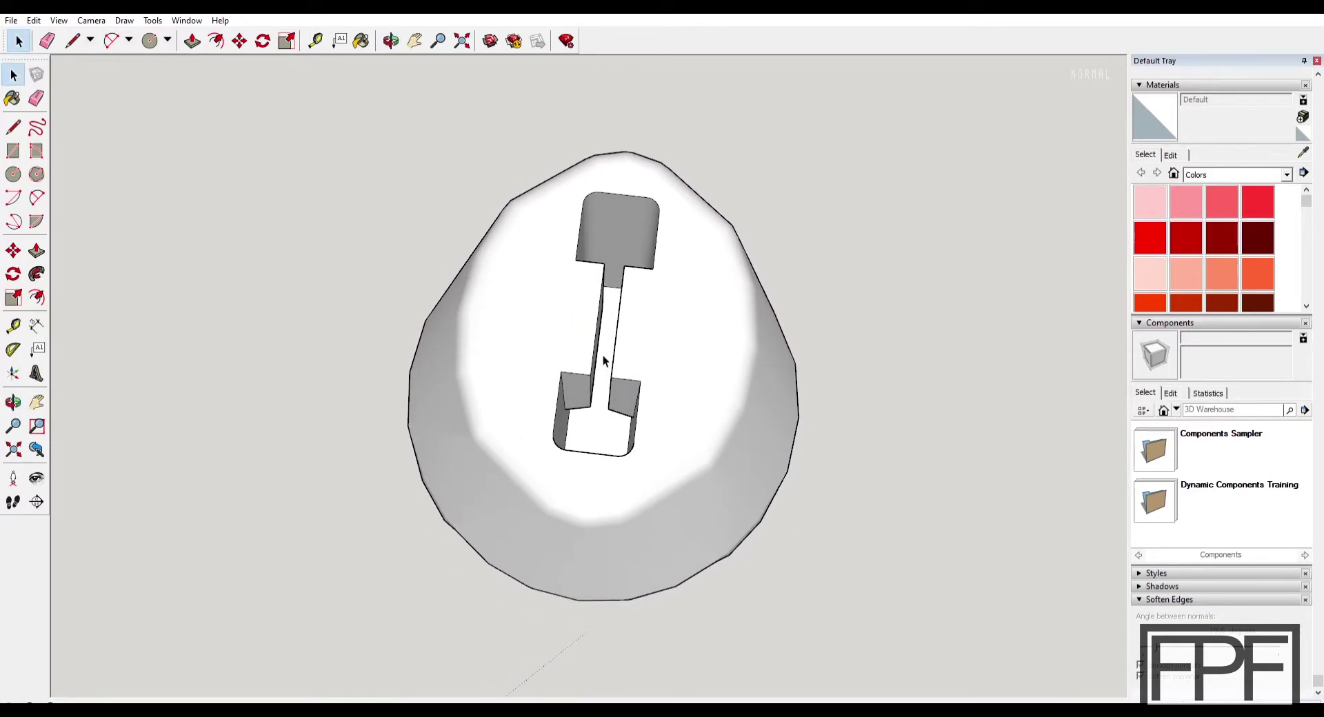
pyautogui.scroll(3, 631, 415)
pyautogui.moveTo(630, 415); pyautogui.dragTo(591, 335, button='middle')
pyautogui.scroll(-2, 591, 334)
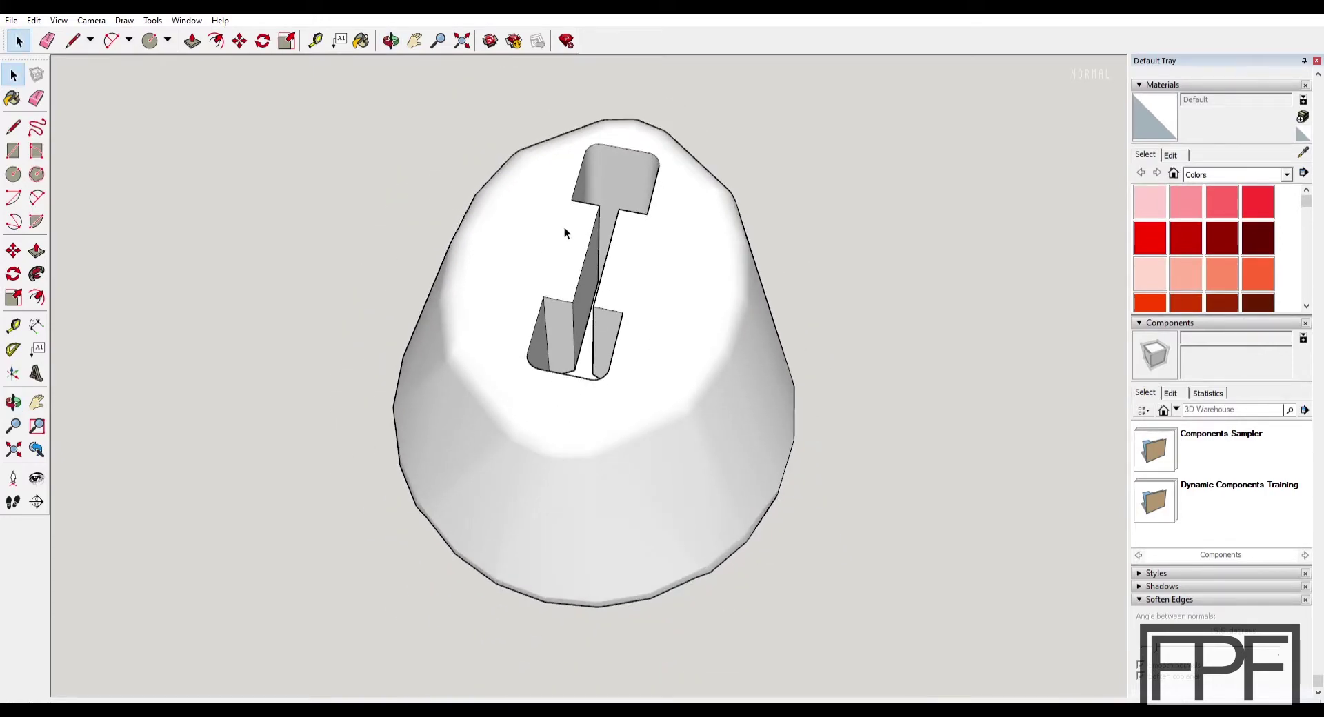
pyautogui.moveTo(565, 228); pyautogui.dragTo(609, 267, button='middle')
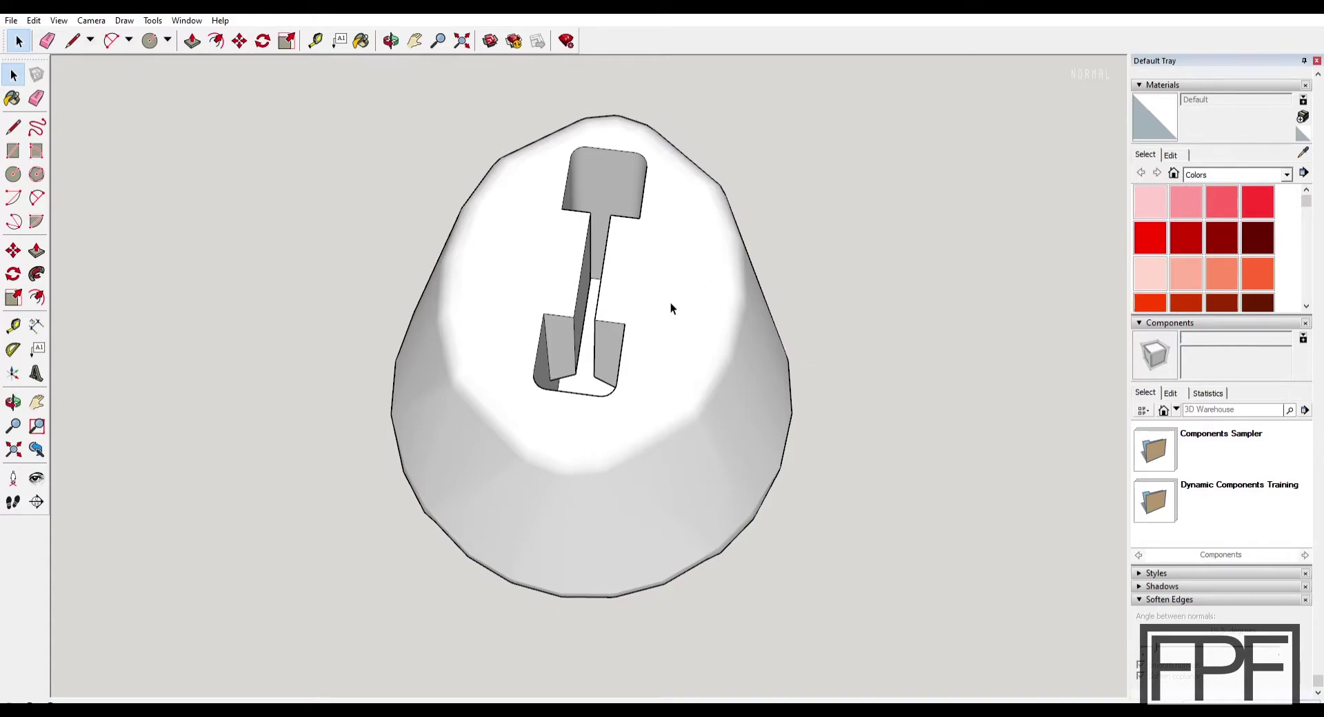
pyautogui.moveTo(671, 304); pyautogui.dragTo(660, 447, button='middle')
pyautogui.moveTo(622, 486); pyautogui.dragTo(580, 261, button='middle')
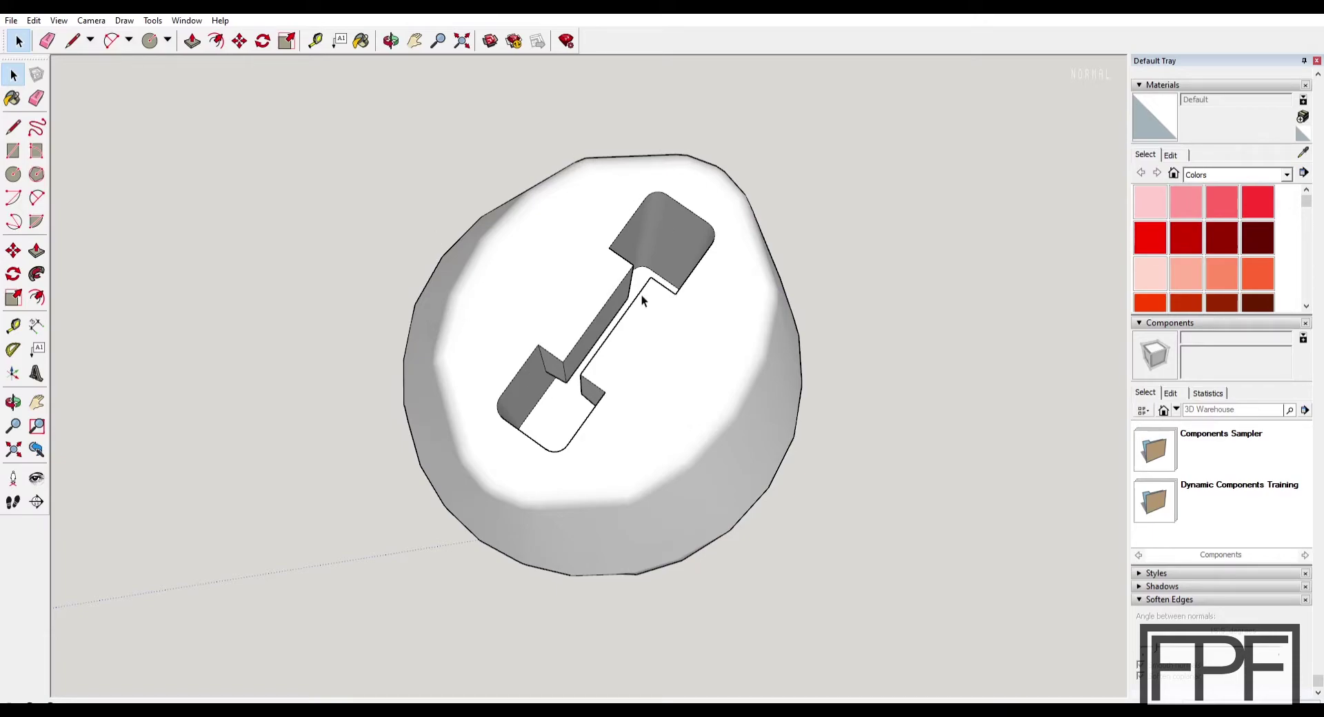
pyautogui.moveTo(507, 458); pyautogui.dragTo(702, 349, button='middle')
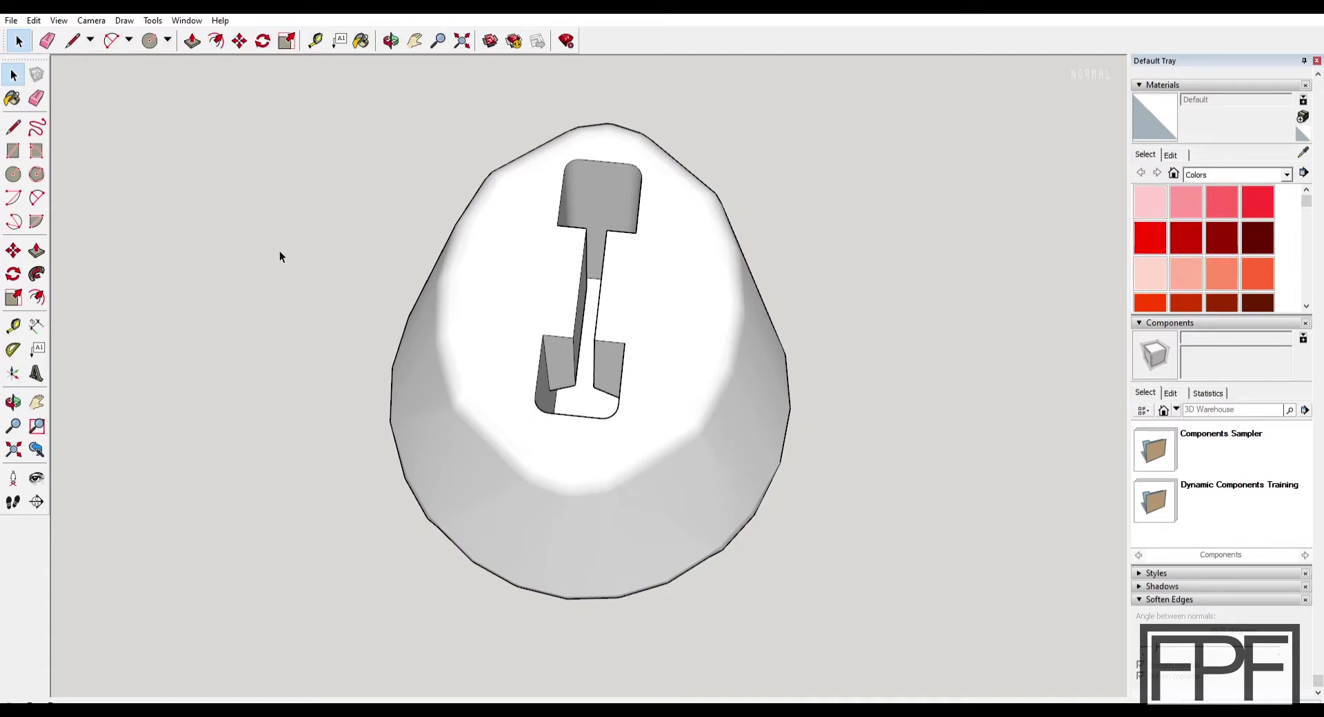
# Step: Show hidden geometry, then delete the foot's bottom face so it is open underneath
pyautogui.hotkey('alt', 'h')
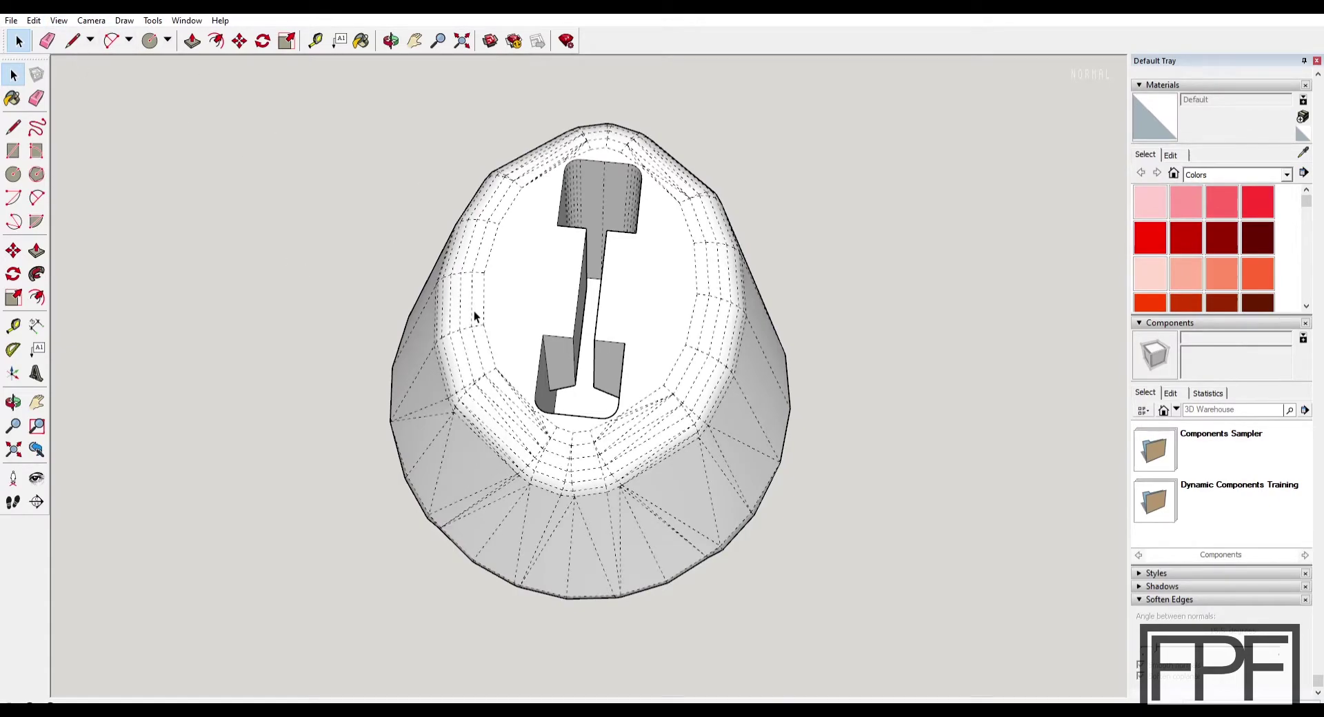
pyautogui.moveTo(474, 315); pyautogui.dragTo(626, 270, button='middle')
pyautogui.click(561, 332)
pyautogui.press('Delete')
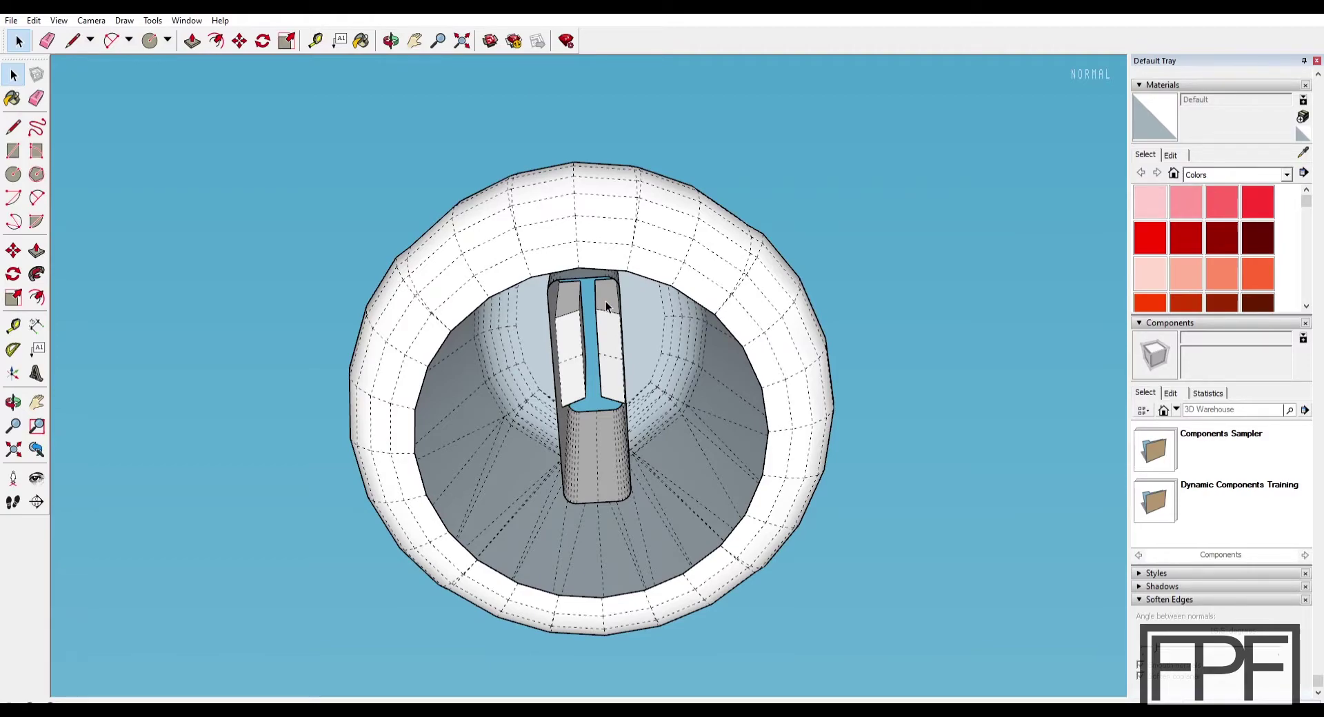
pyautogui.moveTo(601, 307); pyautogui.dragTo(756, 275, button='middle')
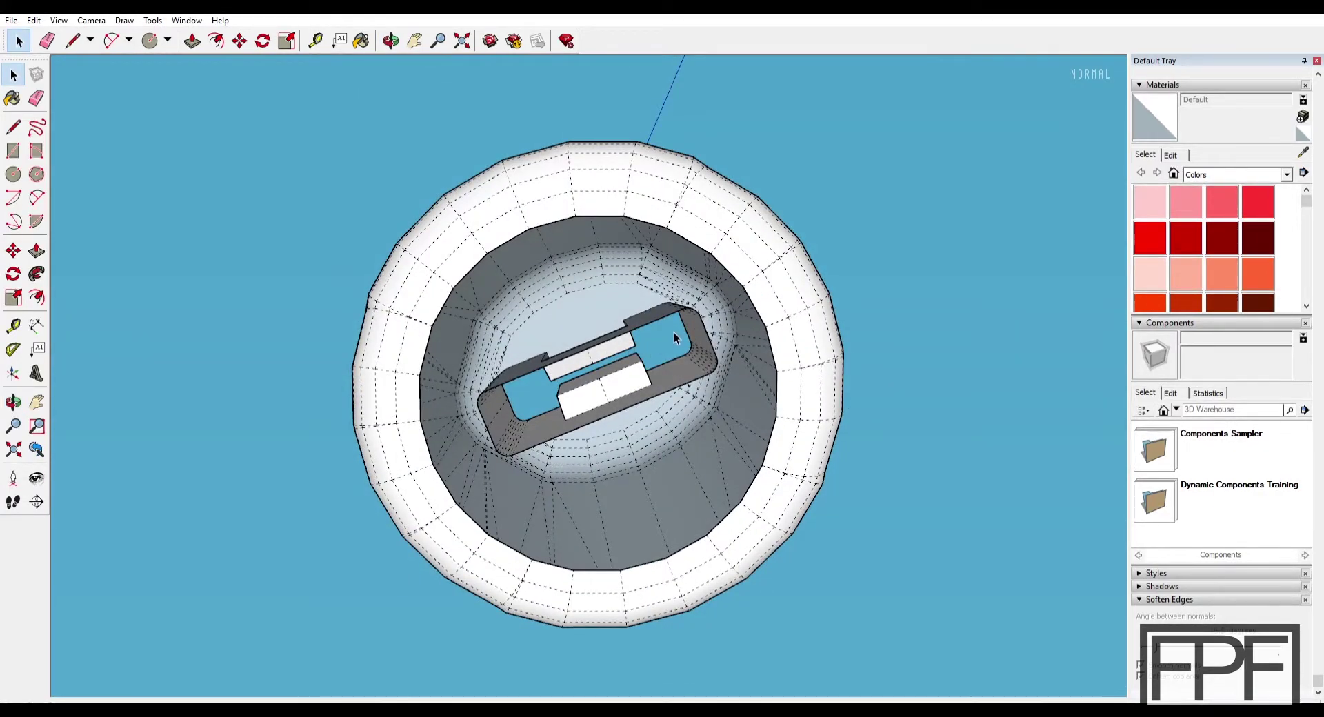
pyautogui.moveTo(673, 333); pyautogui.dragTo(698, 361, button='middle')
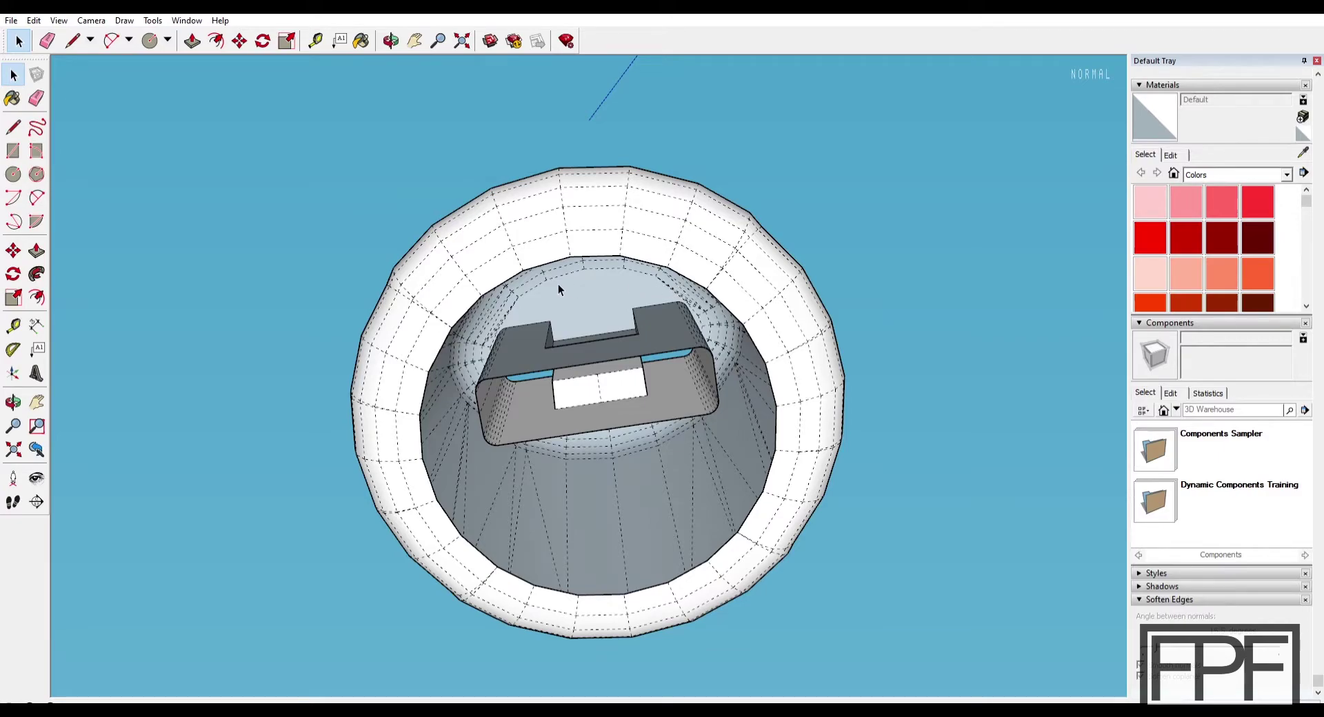
pyautogui.moveTo(559, 286); pyautogui.dragTo(596, 316, button='middle')
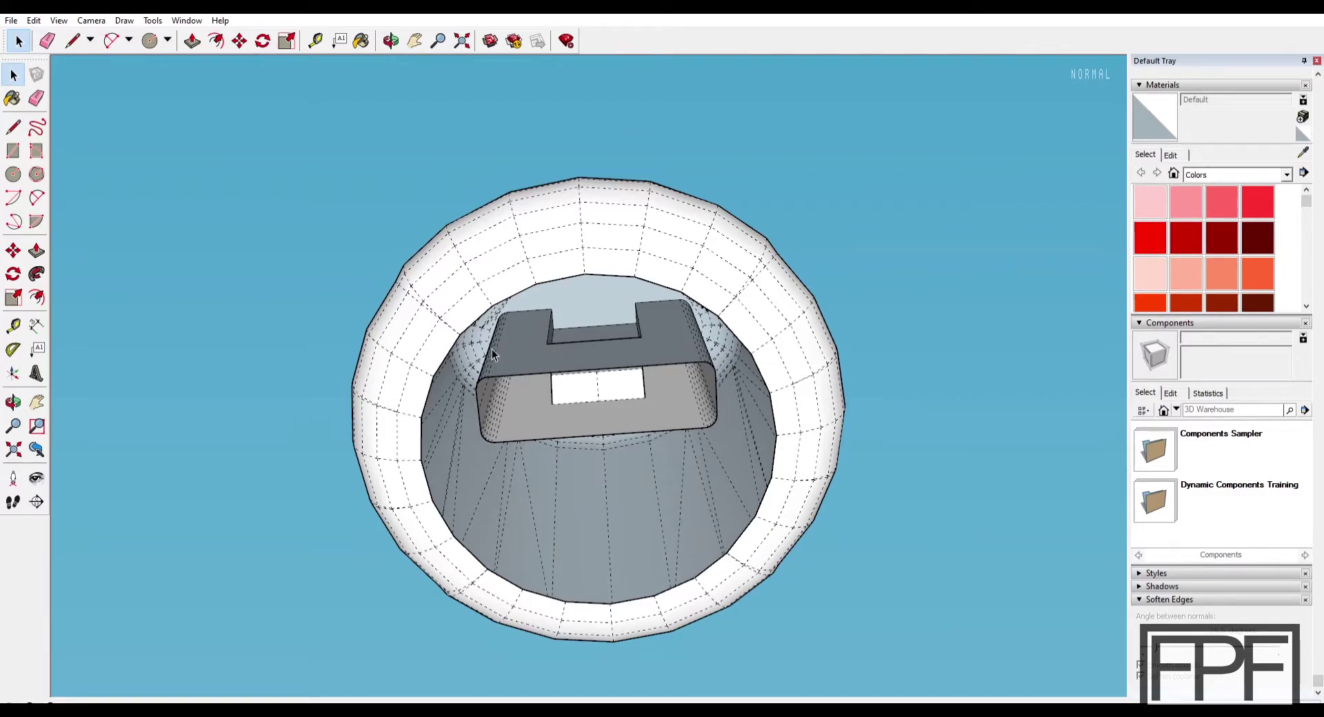
pyautogui.moveTo(493, 354); pyautogui.dragTo(683, 272, button='middle')
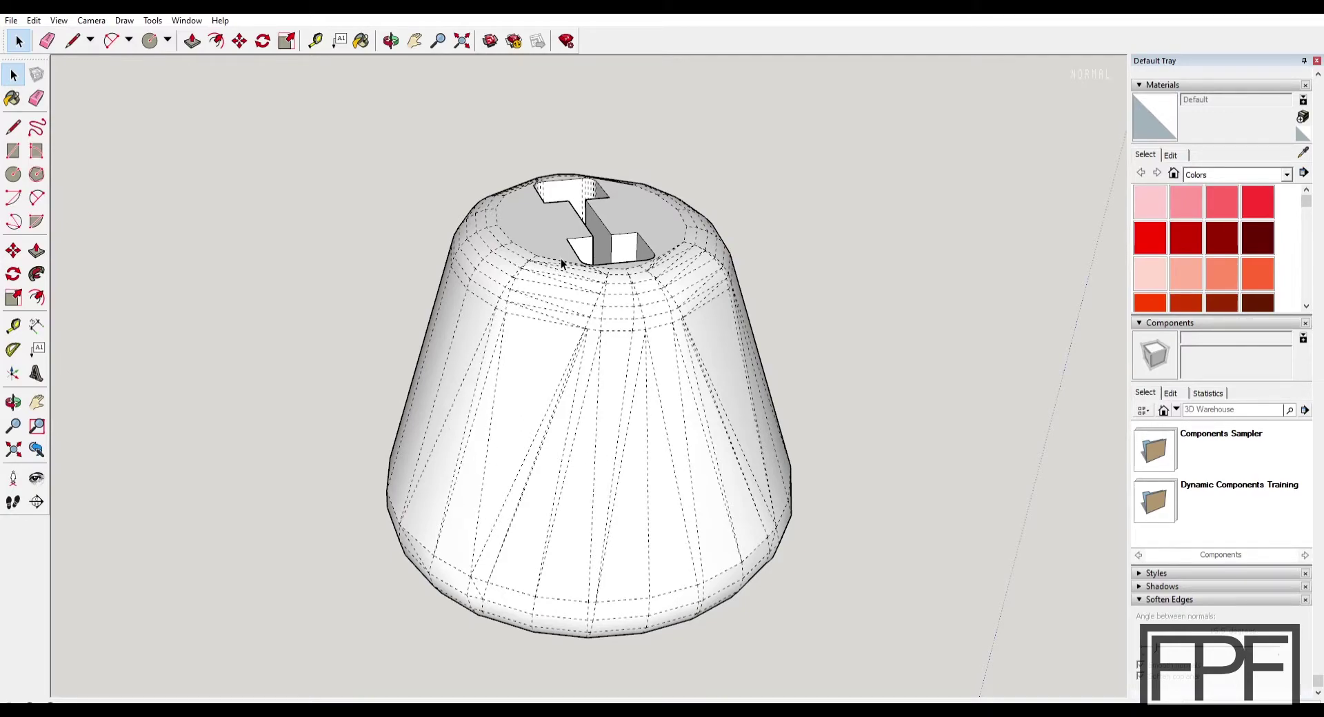
pyautogui.moveTo(701, 341); pyautogui.dragTo(562, 289, button='middle')
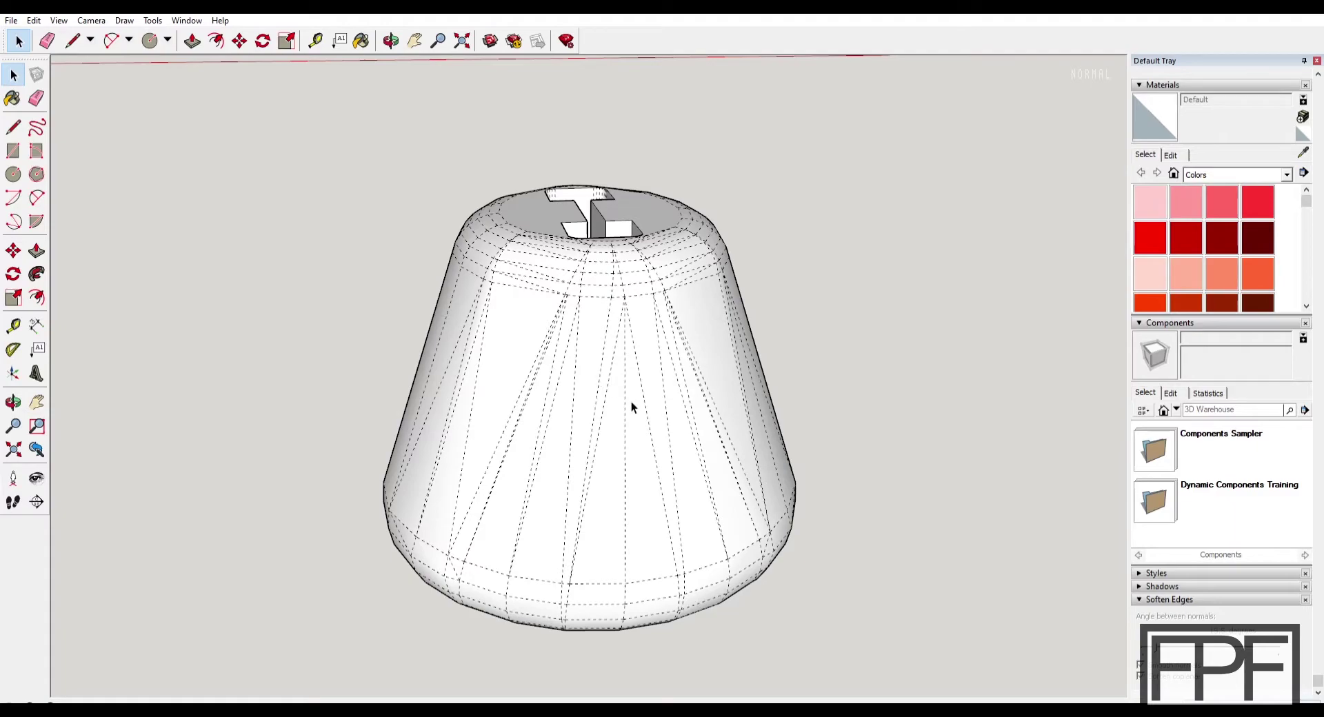
pyautogui.moveTo(575, 342); pyautogui.dragTo(752, 438)
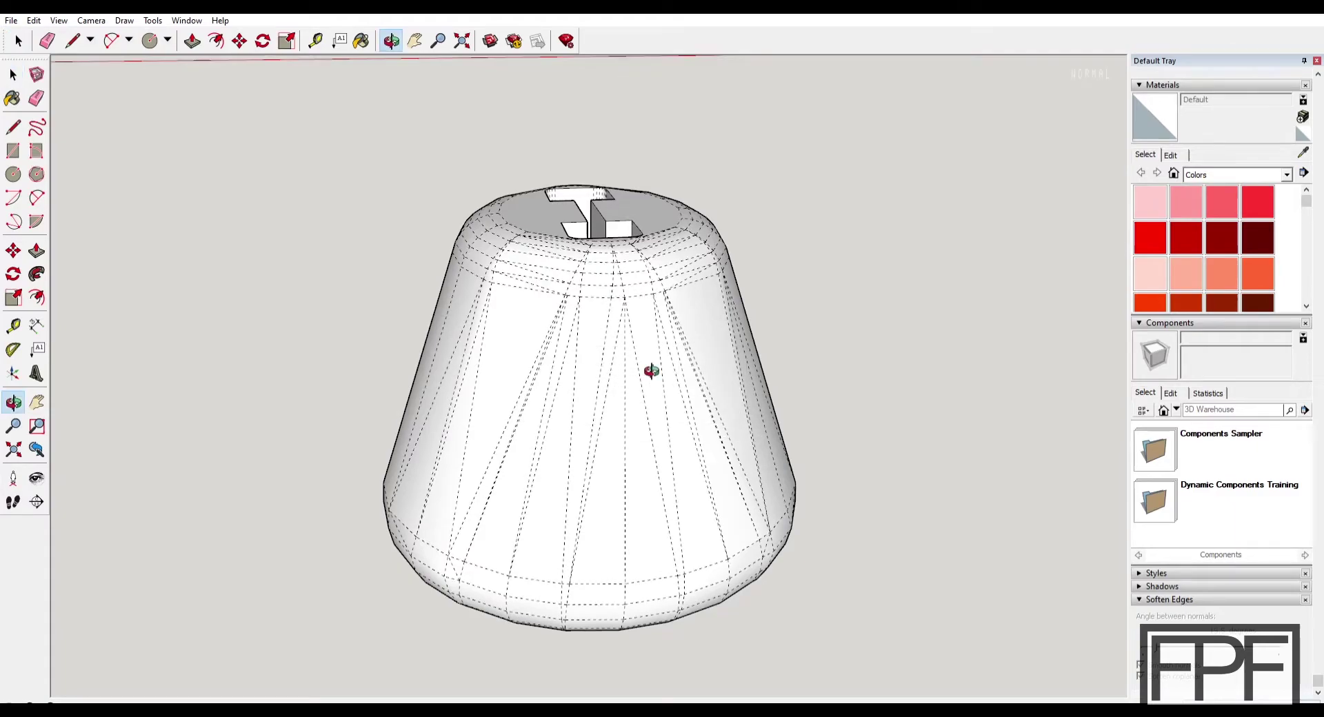
pyautogui.moveTo(650, 372); pyautogui.dragTo(646, 471, button='middle')
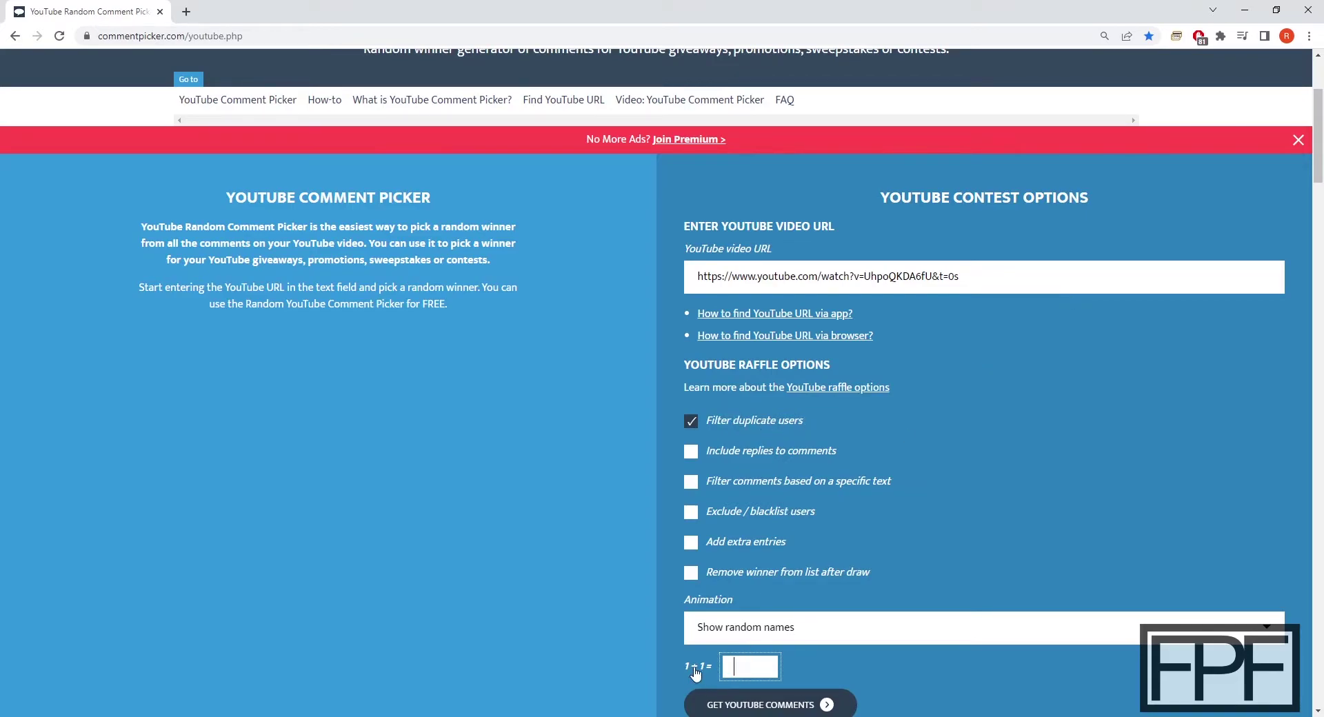
# Step: Answer the 1+1 check with 2 and fetch the video's YouTube comments
pyautogui.click(737, 669)
pyautogui.write('2')
pyautogui.click(758, 705)
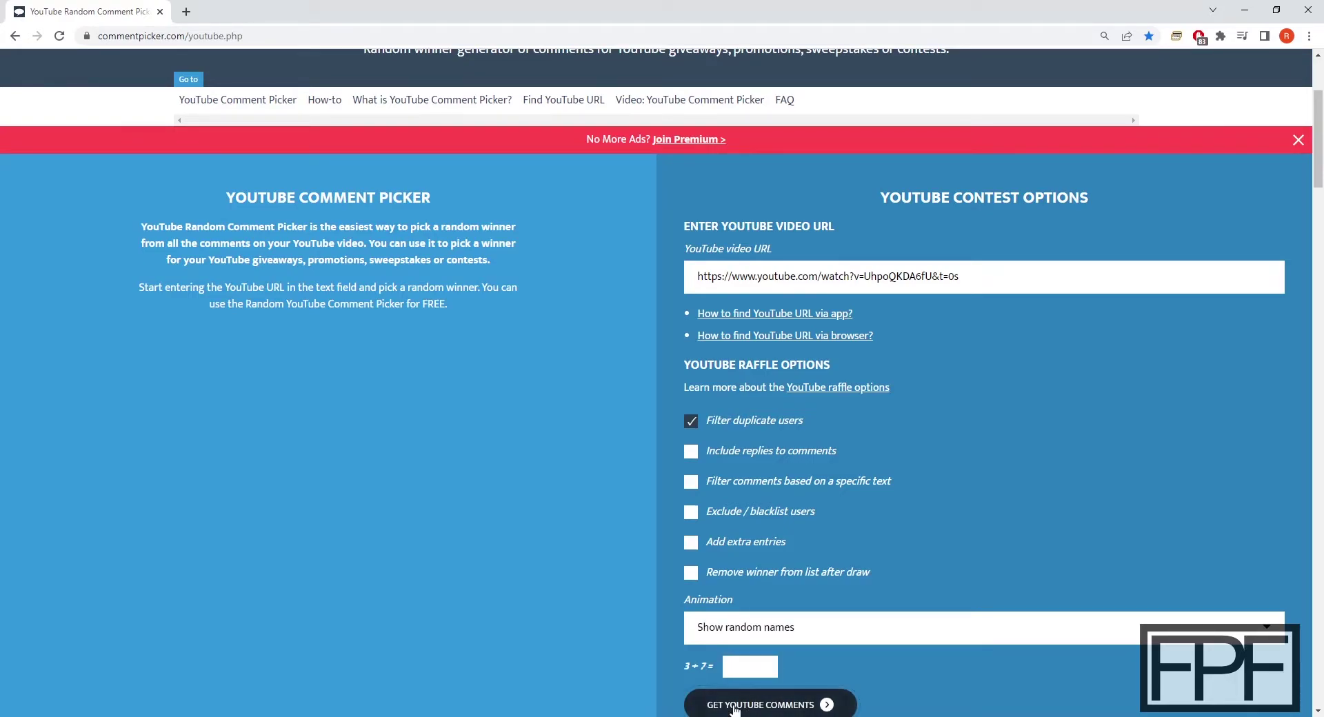
# Step: Start the raffle to draw a random winner from the 5 unique comments
pyautogui.scroll(-1, 527, 584)
pyautogui.scroll(-5, 527, 585)
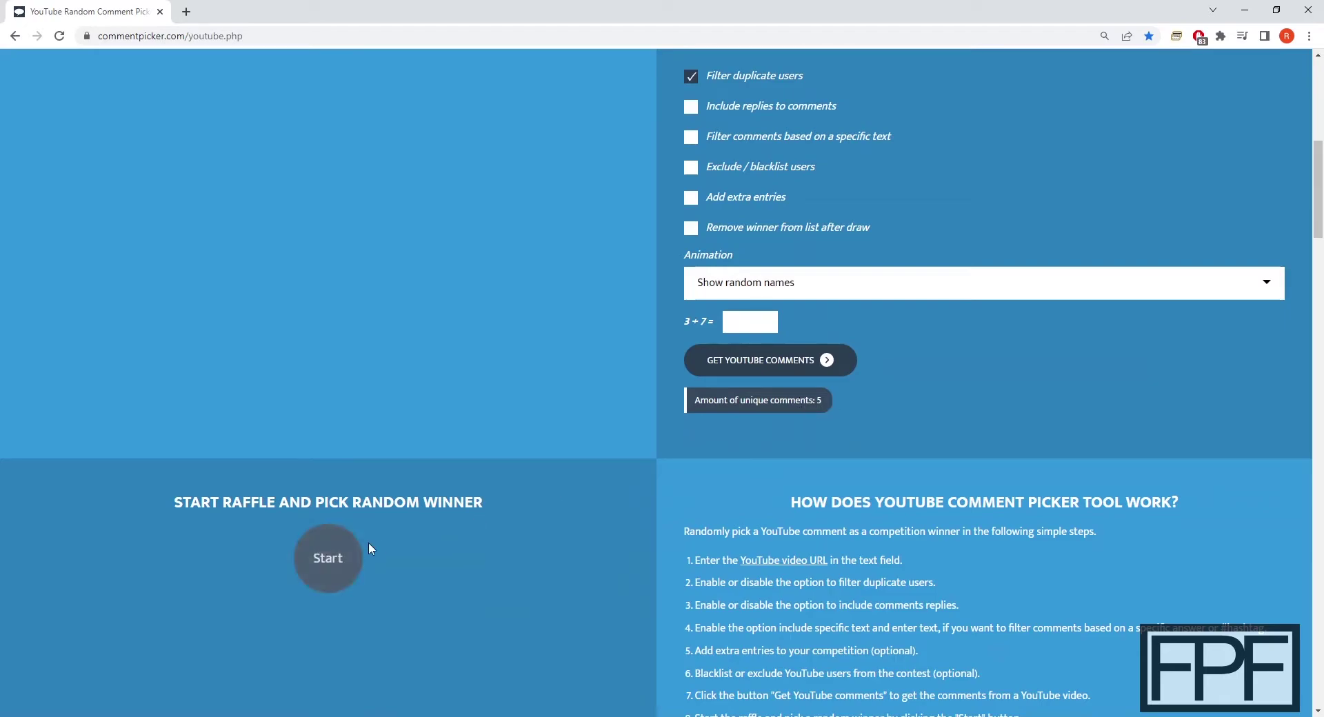
pyautogui.click(329, 562)
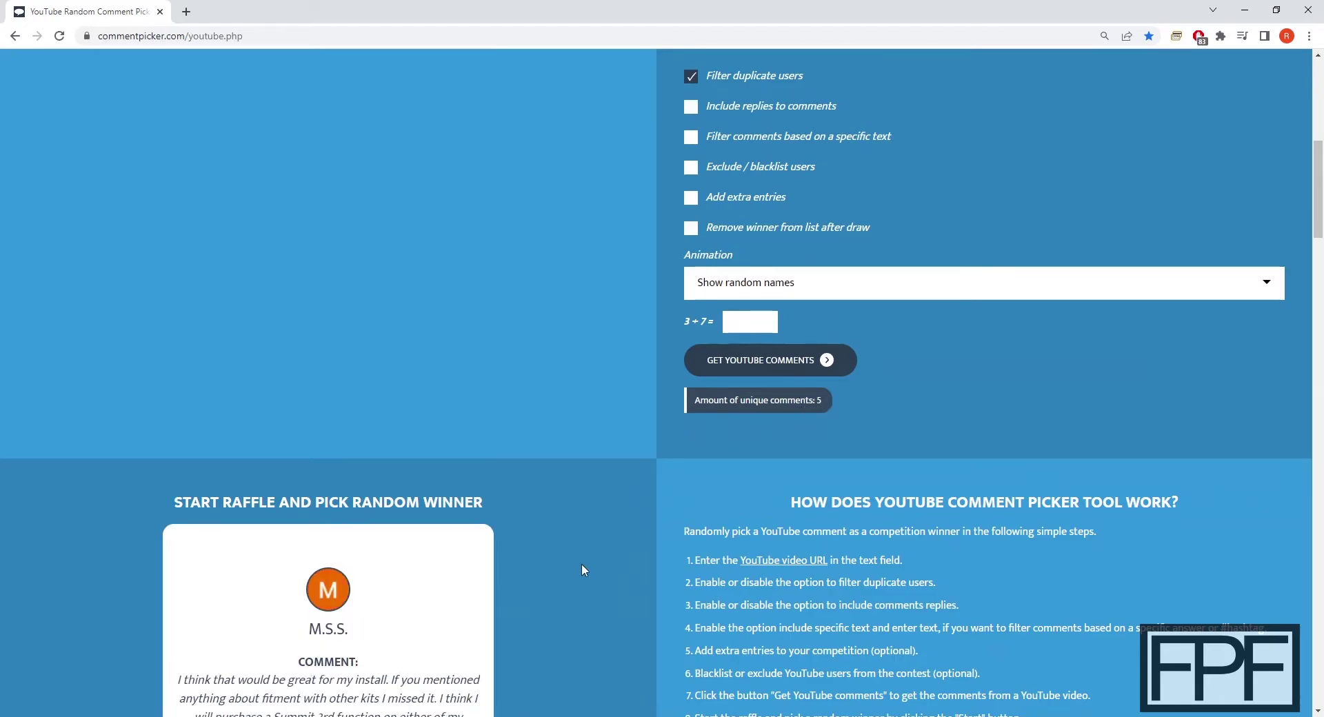
pyautogui.scroll(-4, 593, 562)
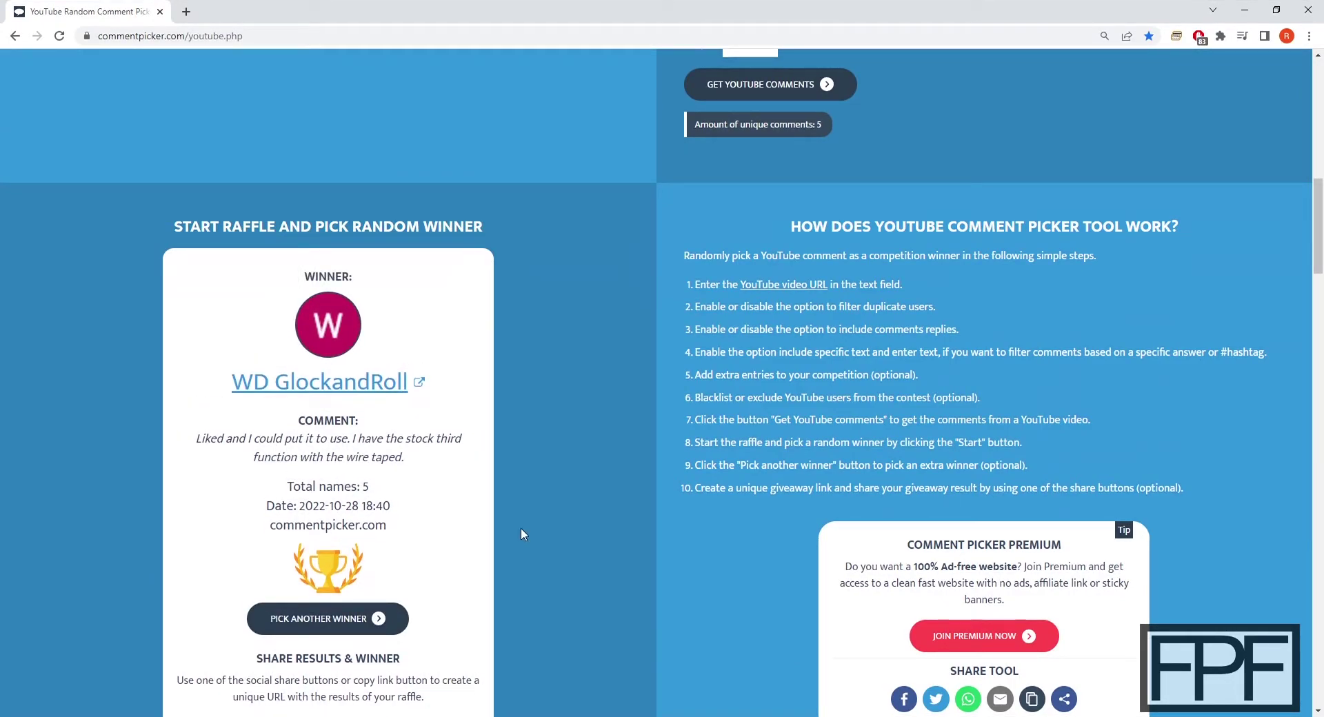
pyautogui.scroll(-1, 500, 522)
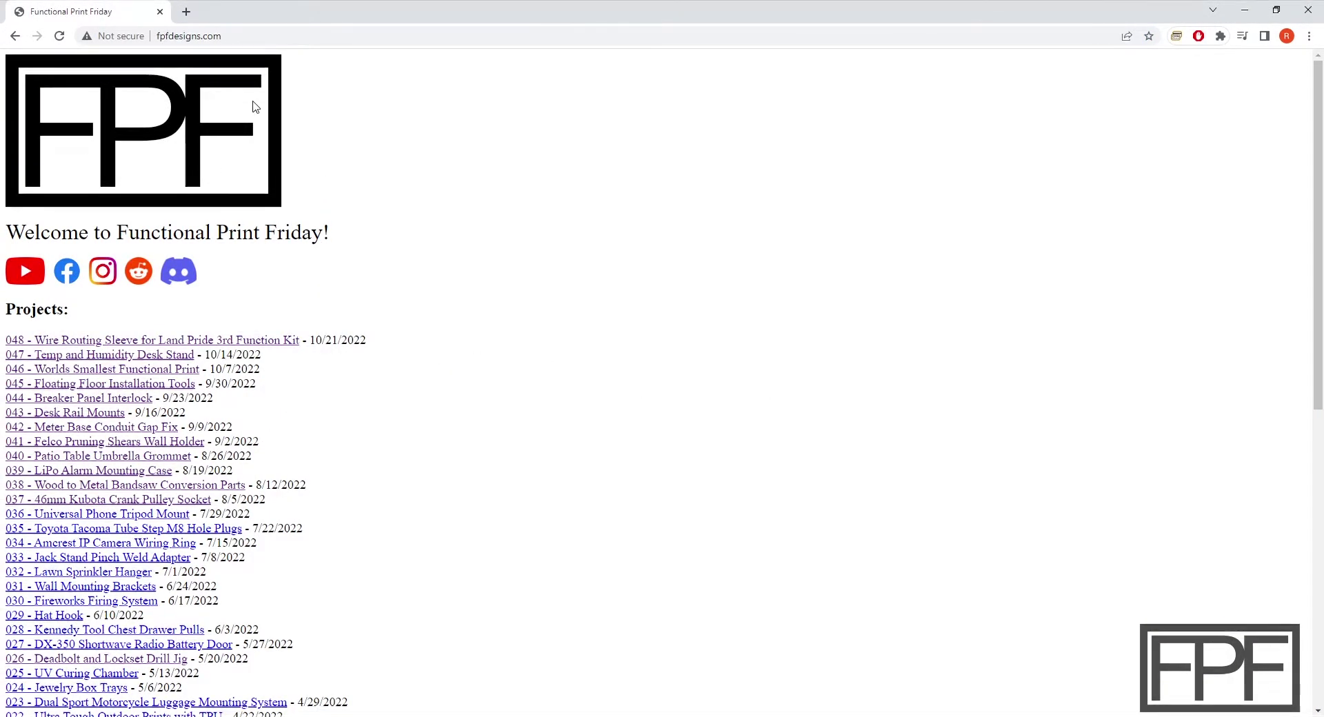
# Step: Scroll to the bottom of the fpfdesigns.com project list and open Contact FPF
pyautogui.scroll(-6, 350, 203)
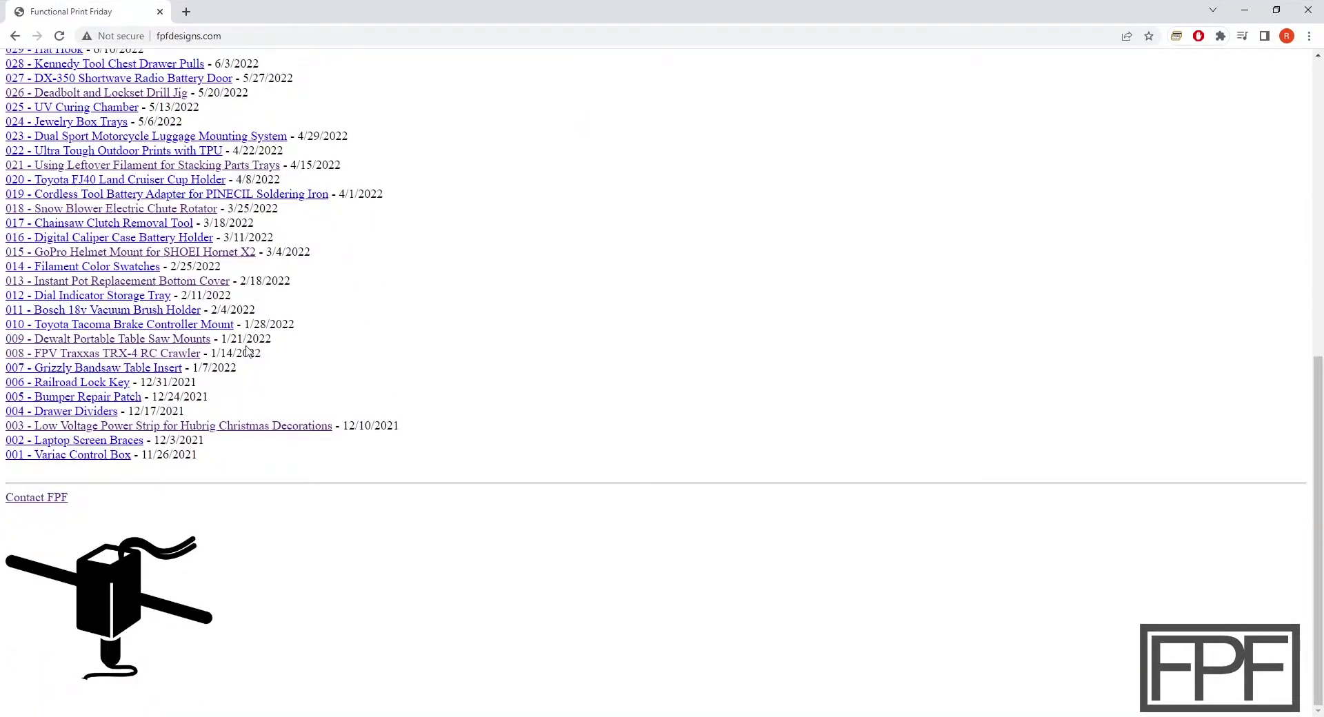
pyautogui.click(38, 498)
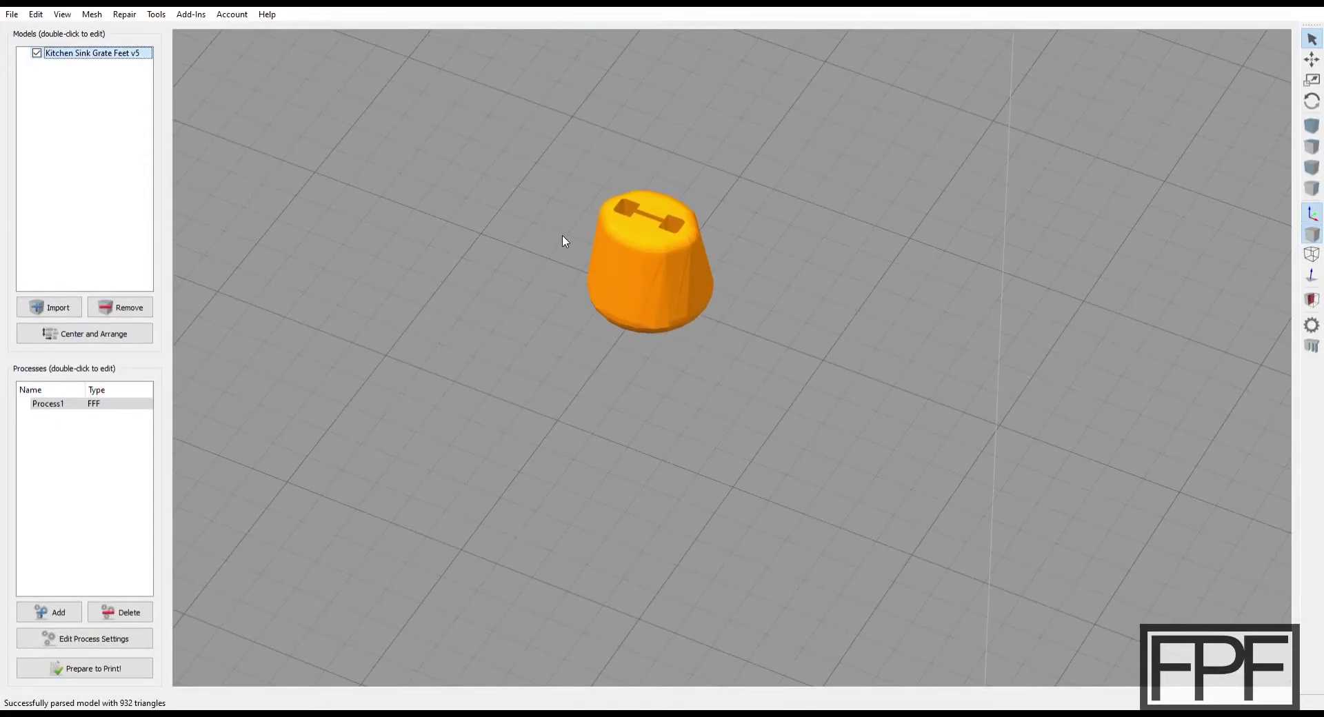
# Step: Orbit the view around the imported Kitchen Sink Grate Feet v5 model
pyautogui.moveTo(754, 227); pyautogui.dragTo(865, 461)
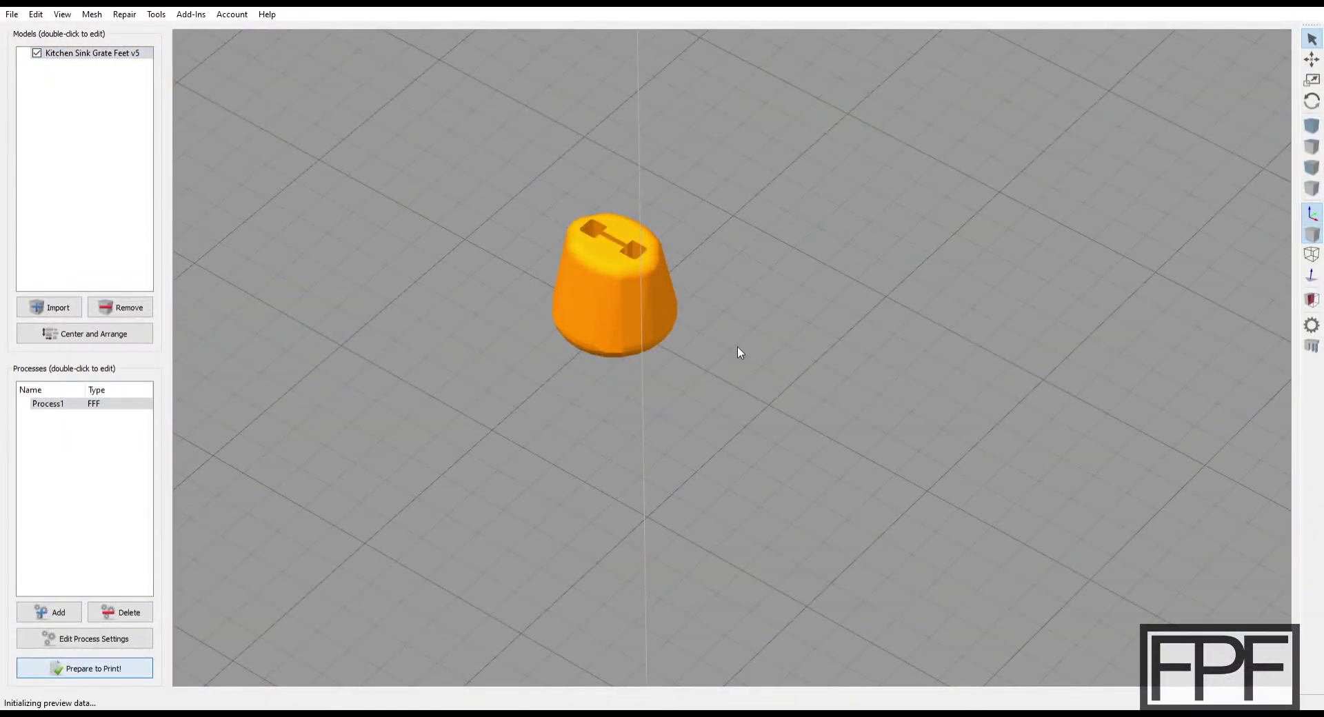